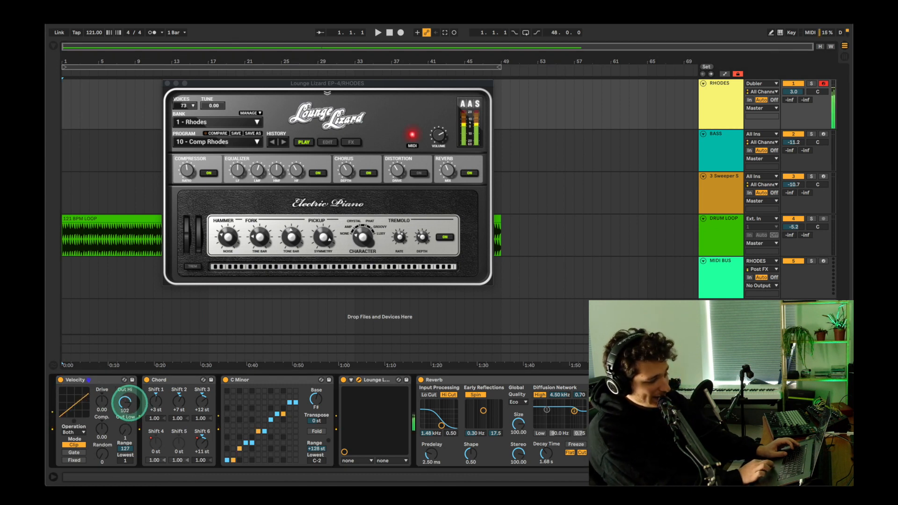
# Step: Undo the last change to the Velocity device's Out Hi and disarm the RHODES track
pyautogui.press('super+z')
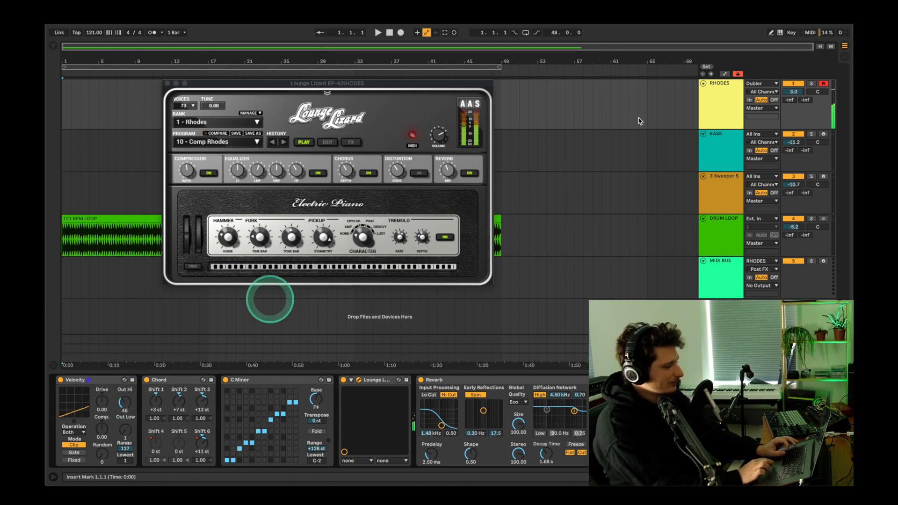
pyautogui.click(823, 83)
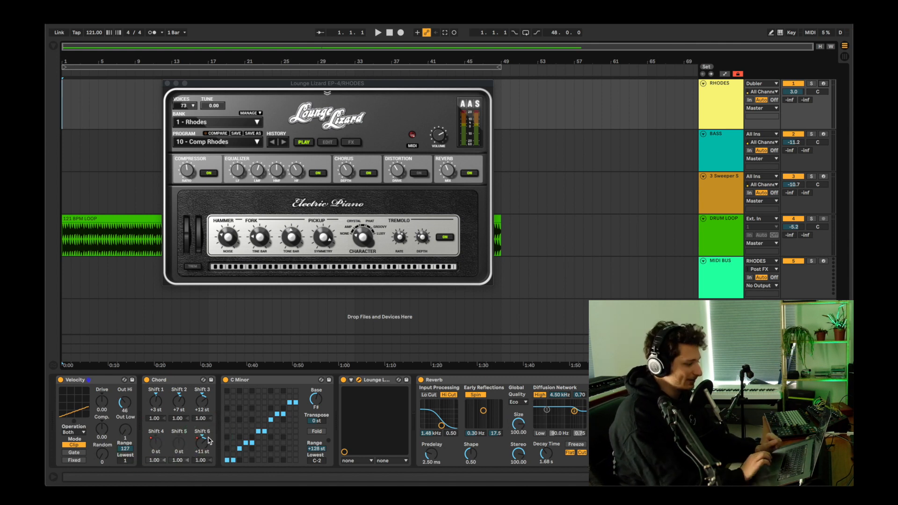
pyautogui.click(163, 399)
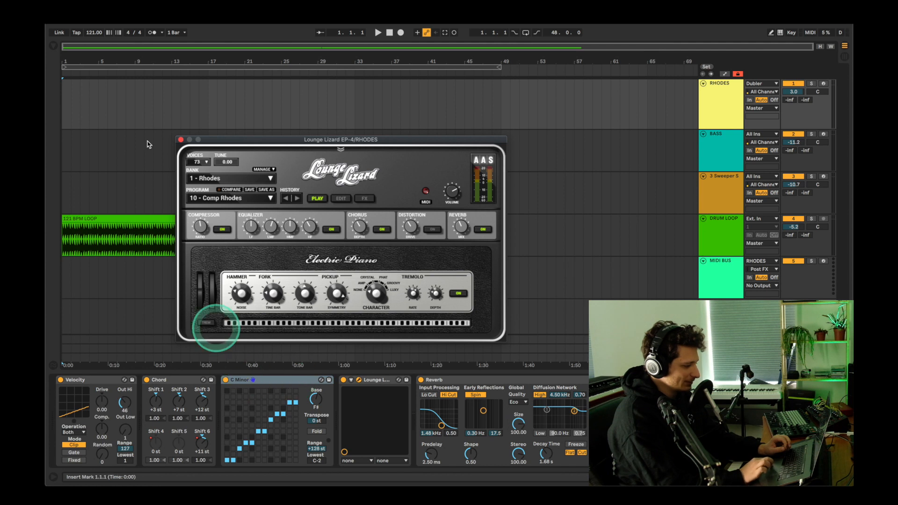
# Step: Open the browser to the presets of the Scale MIDI effect and close the Lounge Lizard plug-in window
pyautogui.click(55, 46)
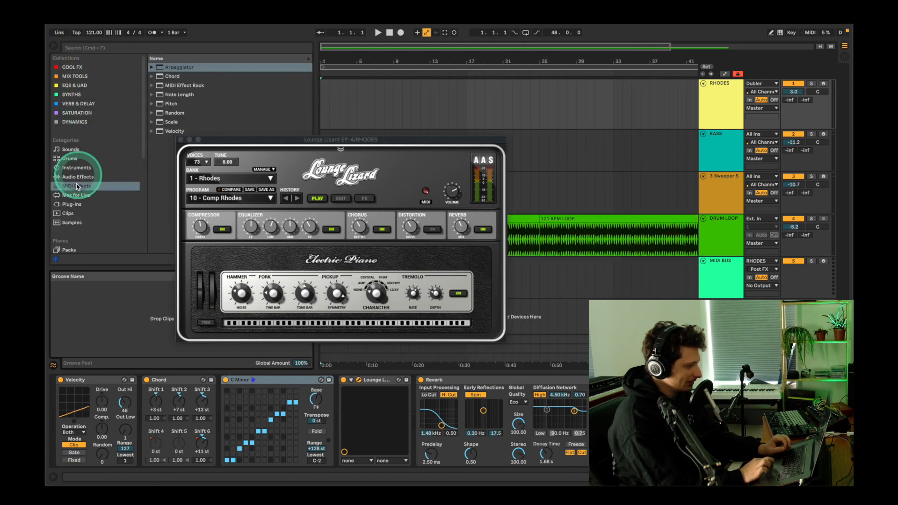
pyautogui.click(152, 122)
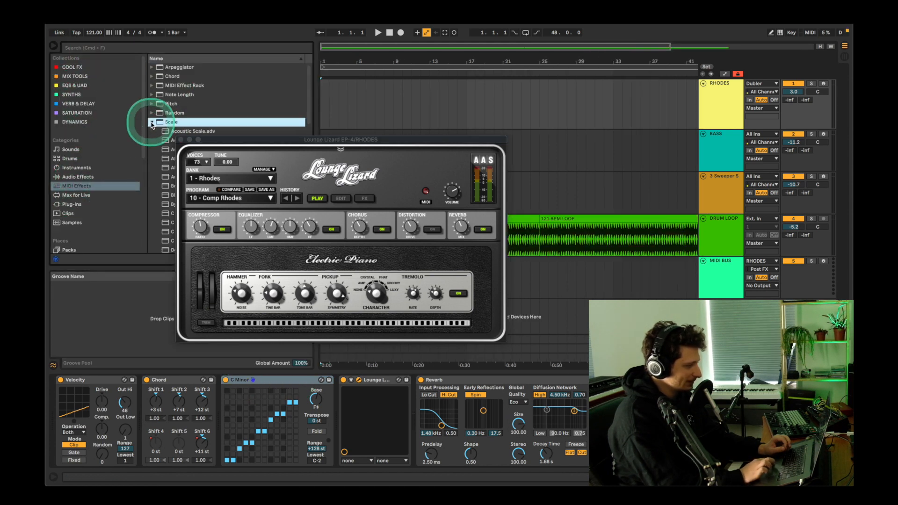
pyautogui.moveTo(218, 140); pyautogui.dragTo(328, 140)
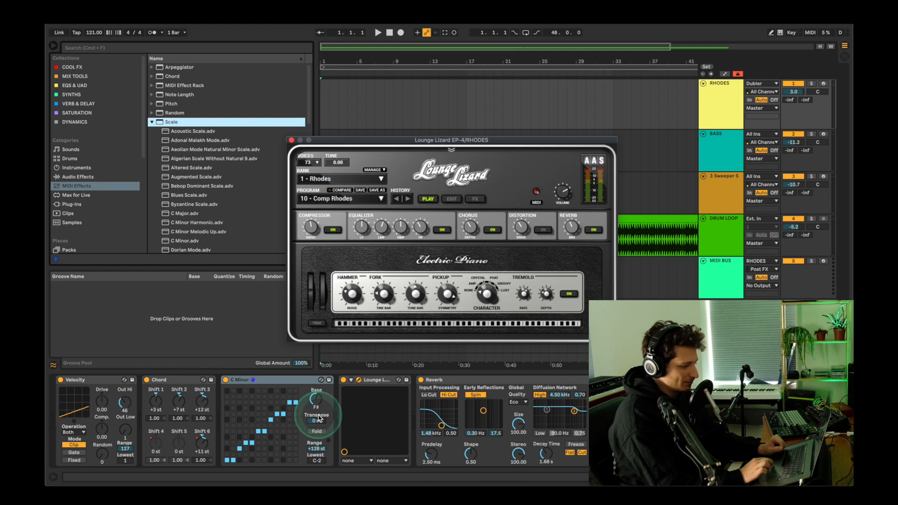
pyautogui.click(291, 140)
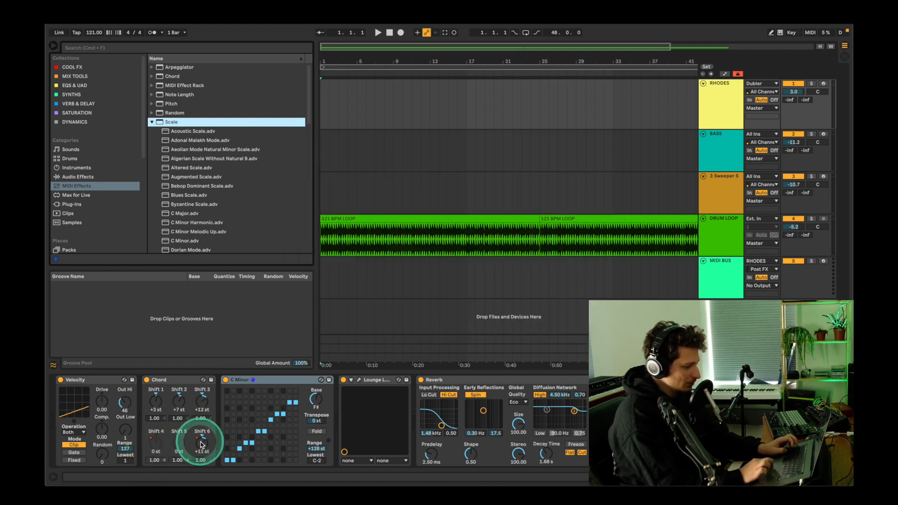
# Step: Show the automation of the Chord device's Shift 6 on the RHODES track and examine its wave shapes
pyautogui.rightClick(201, 444)
pyautogui.click(220, 448)
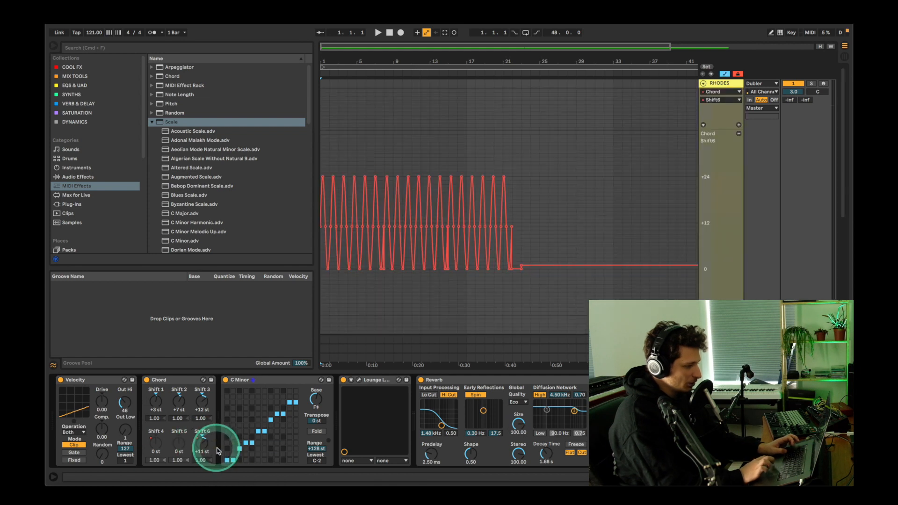
pyautogui.press('+')
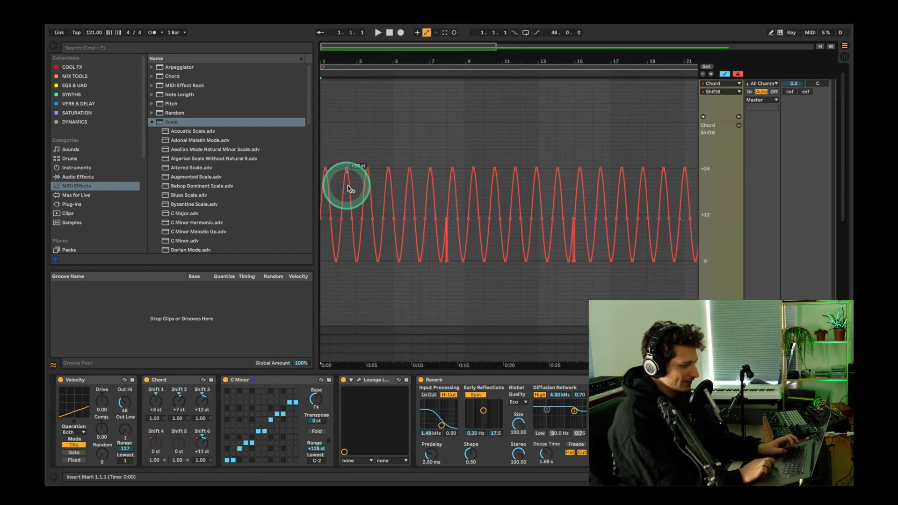
pyautogui.scroll(-1, 417, 196)
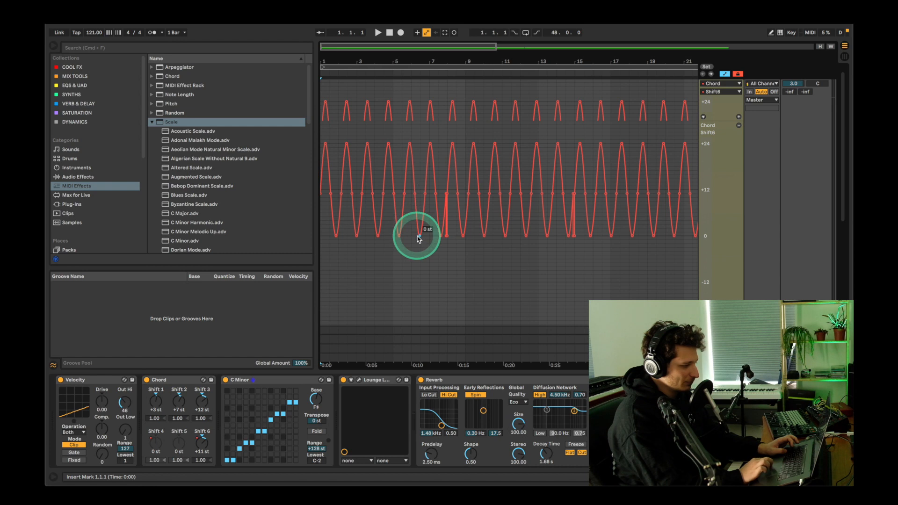
pyautogui.moveTo(418, 237); pyautogui.dragTo(426, 146)
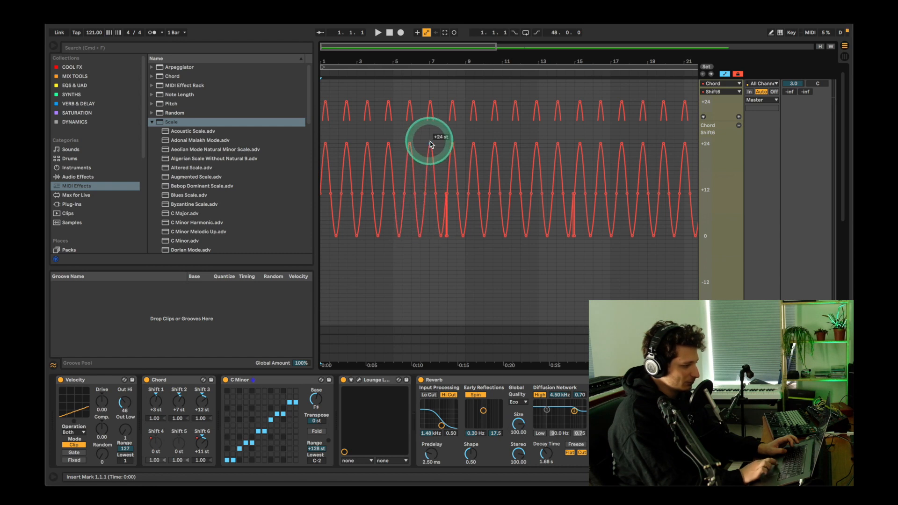
pyautogui.moveTo(459, 60); pyautogui.dragTo(461, 29)
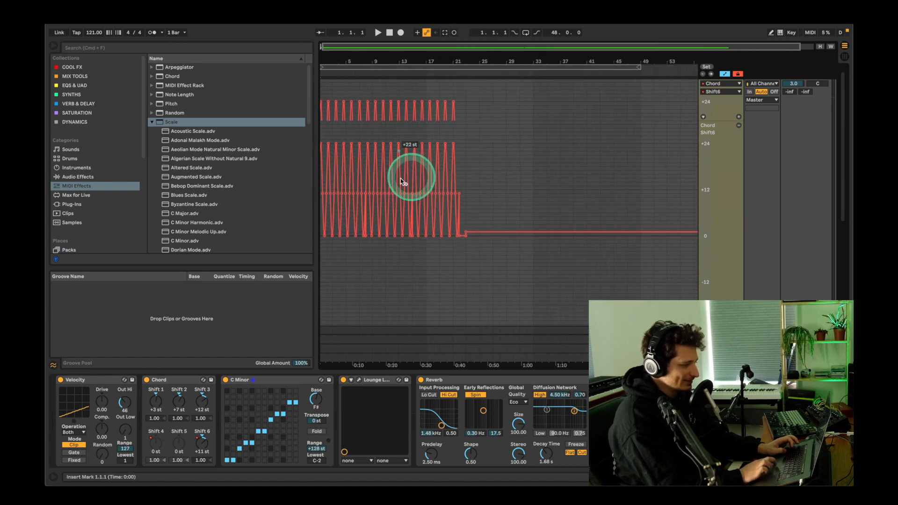
# Step: Insert a sine automation shape into the Shift 6 envelope over bars 29 to 31
pyautogui.click(514, 169)
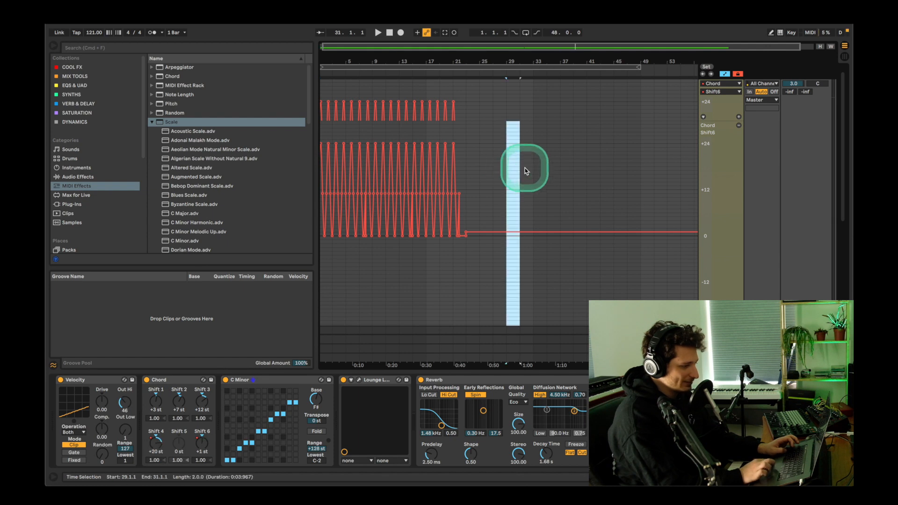
pyautogui.rightClick(517, 173)
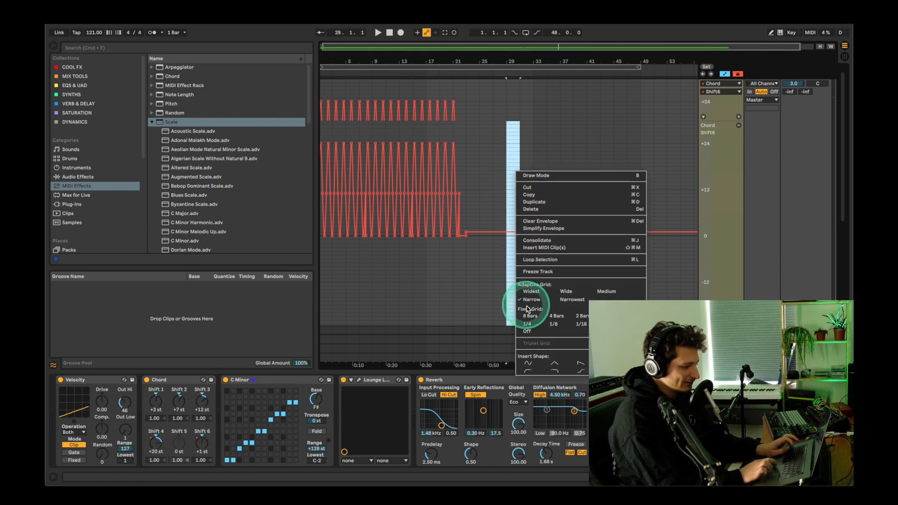
pyautogui.click(529, 365)
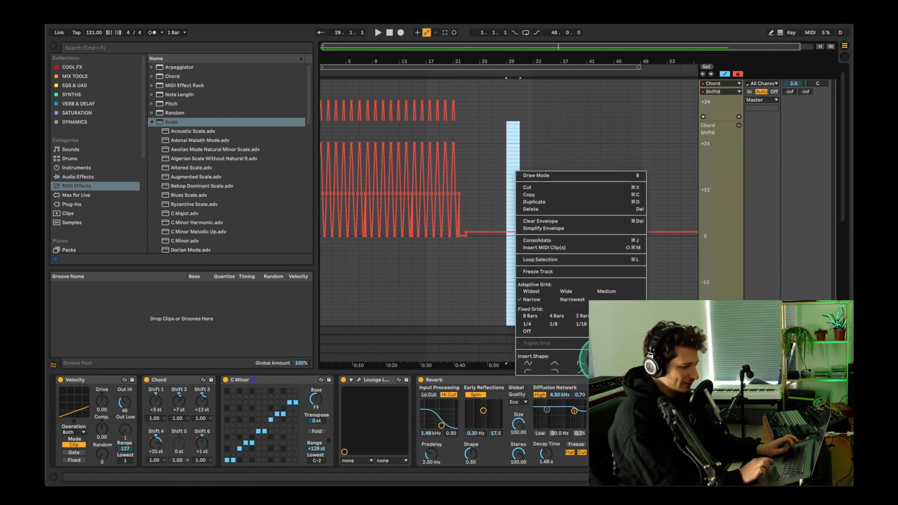
pyautogui.click(532, 364)
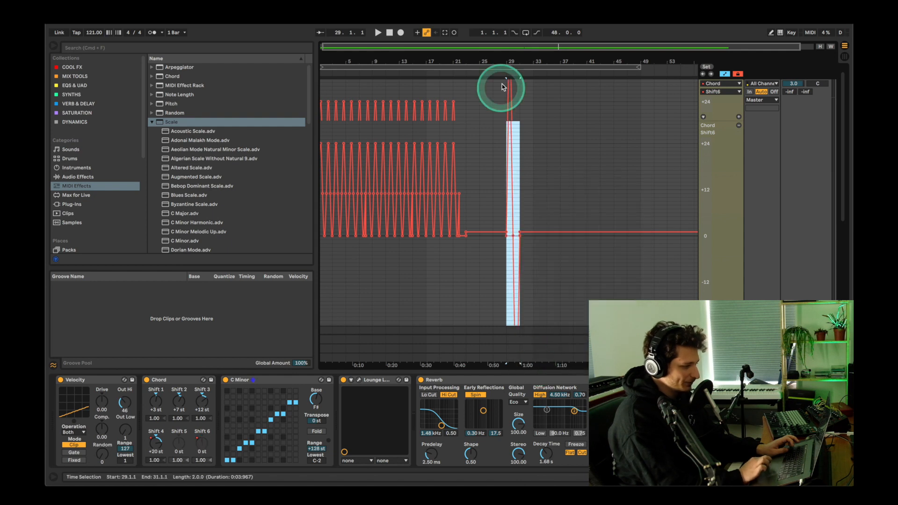
pyautogui.press('z')
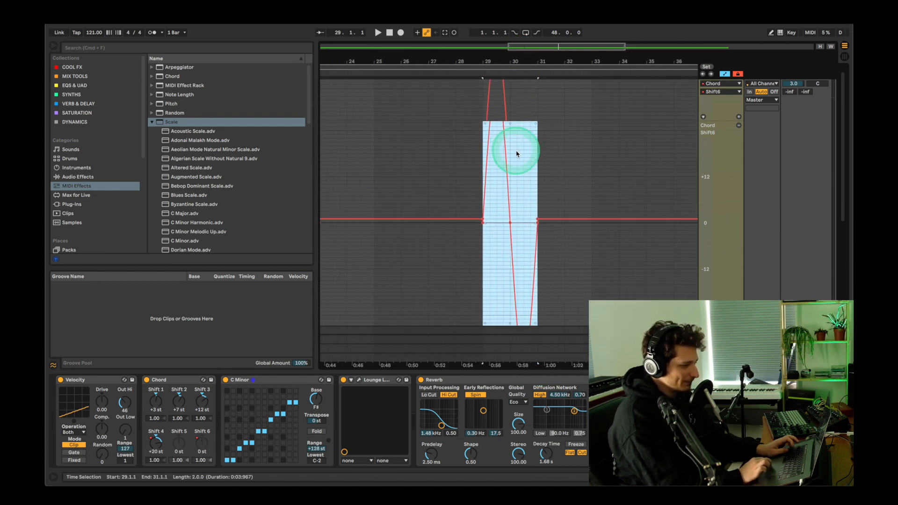
# Step: Scale the inserted sine shape vertically so that it swings between 0 and about +24 st
pyautogui.scroll(-2, 519, 283)
pyautogui.scroll(4, 512, 278)
pyautogui.moveTo(501, 167); pyautogui.dragTo(512, 130)
pyautogui.scroll(-5, 512, 132)
pyautogui.moveTo(513, 287); pyautogui.dragTo(513, 287)
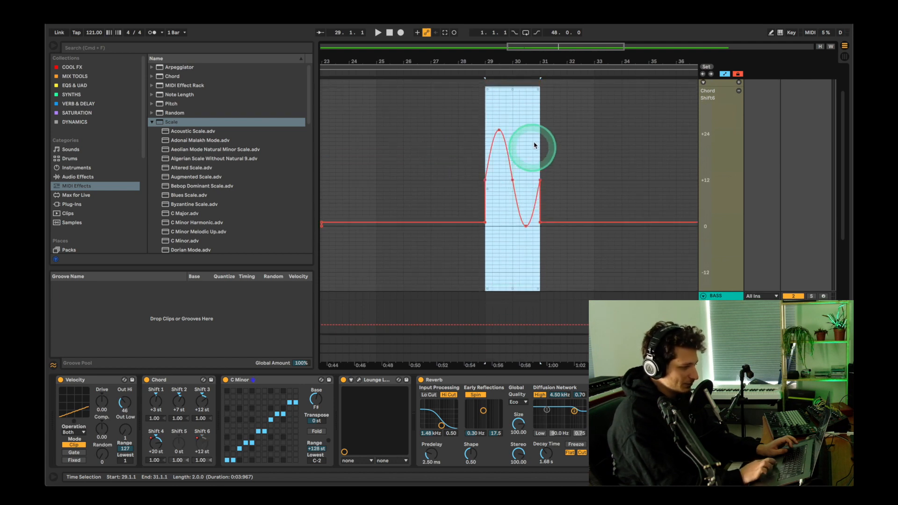
# Step: Compress the sine shape to one bar and duplicate it three times to fill bars 29 to 33
pyautogui.scroll(3, 541, 132)
pyautogui.moveTo(540, 220); pyautogui.dragTo(513, 220)
pyautogui.moveTo(487, 137); pyautogui.dragTo(514, 138)
pyautogui.press('super+d')
pyautogui.press('super+d')
pyautogui.press('super+d')
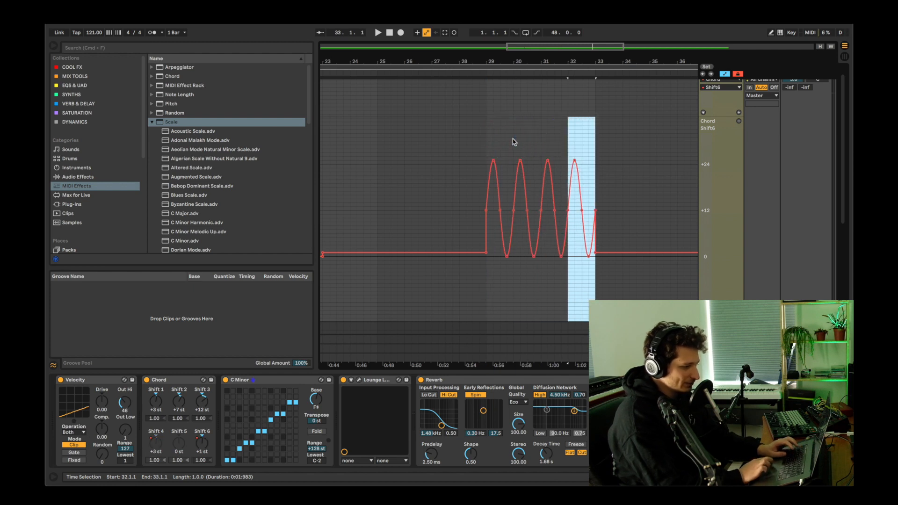
# Step: Toggle the arrangement's automation display off and back on
pyautogui.click(724, 74)
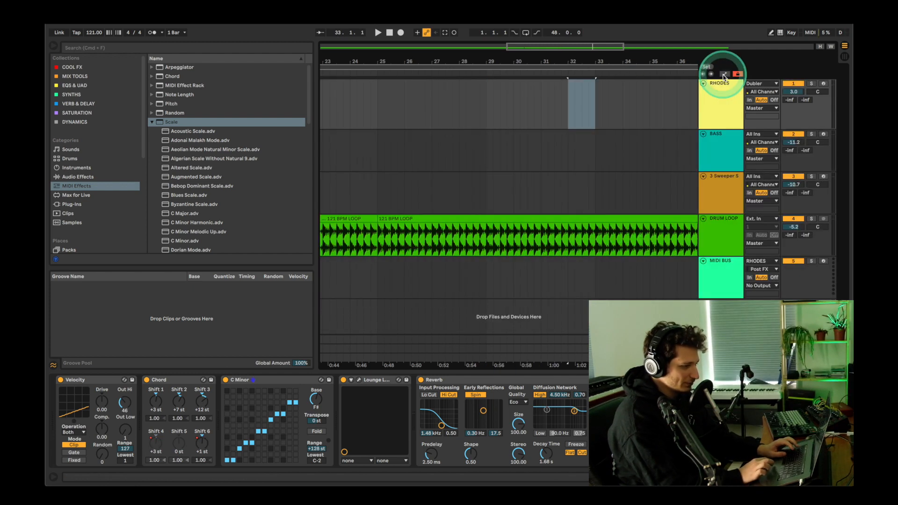
pyautogui.click(724, 74)
pyautogui.click(725, 75)
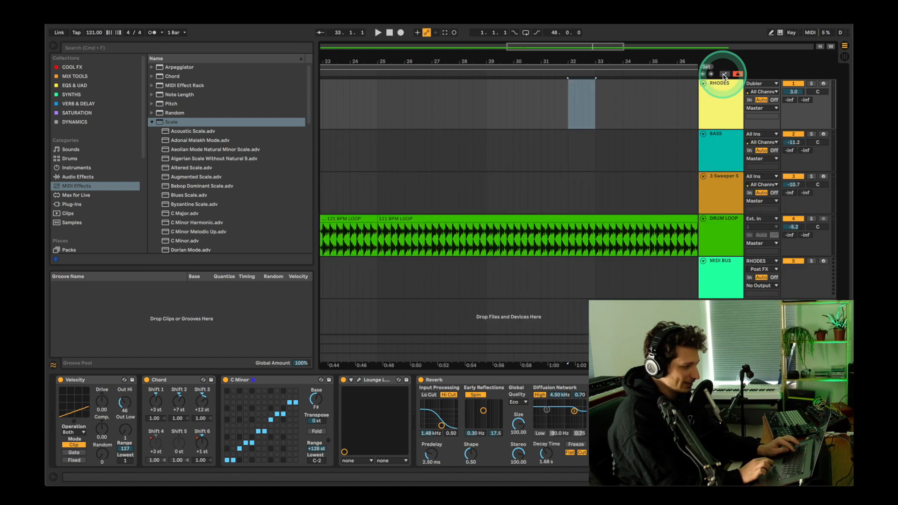
pyautogui.click(725, 74)
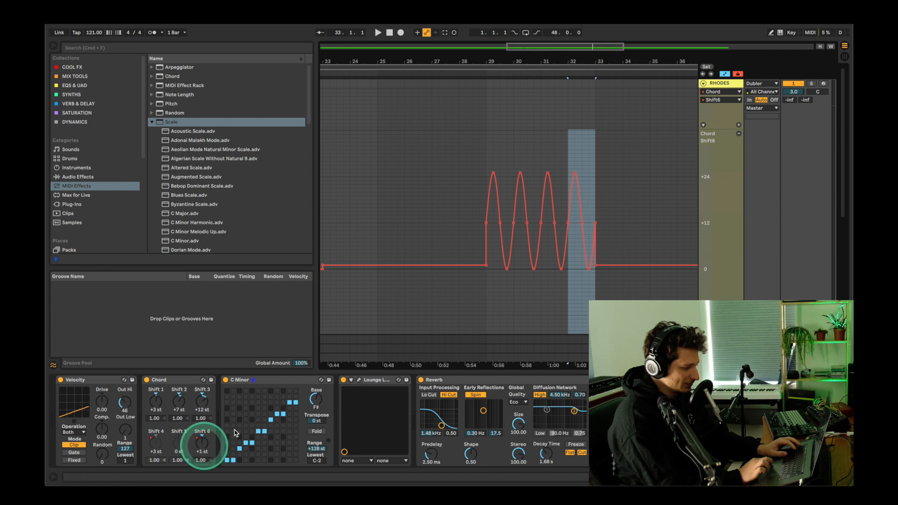
# Step: Display the Chord device's Shift 4 automation and compare its curve with the Shift 6 curve at the arrangement's start
pyautogui.scroll(-2, 514, 159)
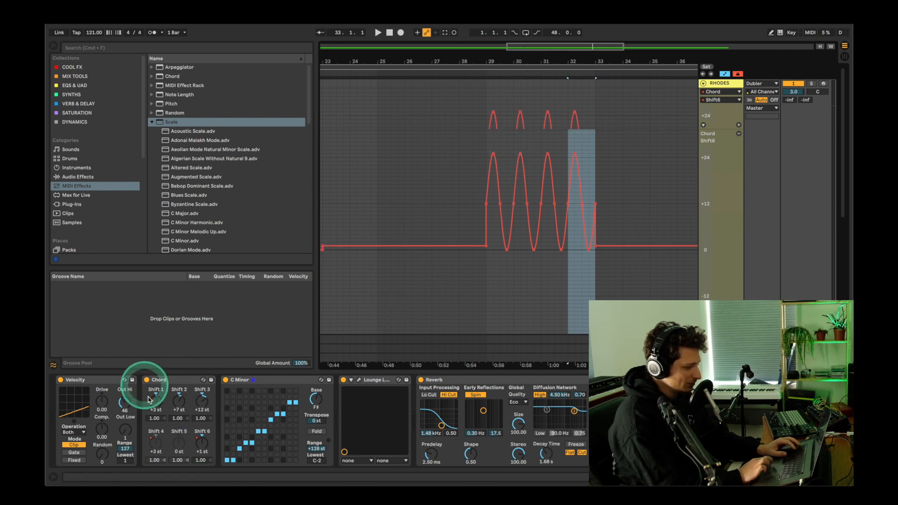
pyautogui.scroll(-5, 398, 219)
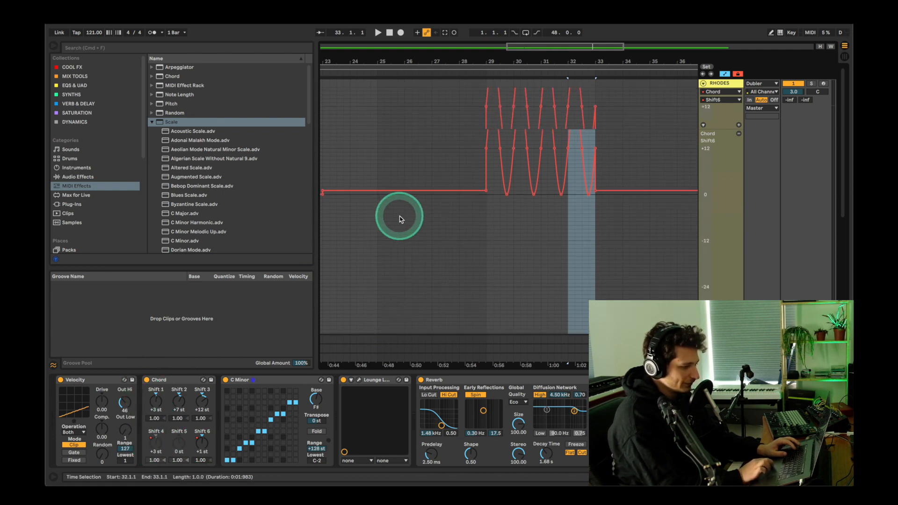
pyautogui.scroll(7, 400, 218)
pyautogui.click(722, 100)
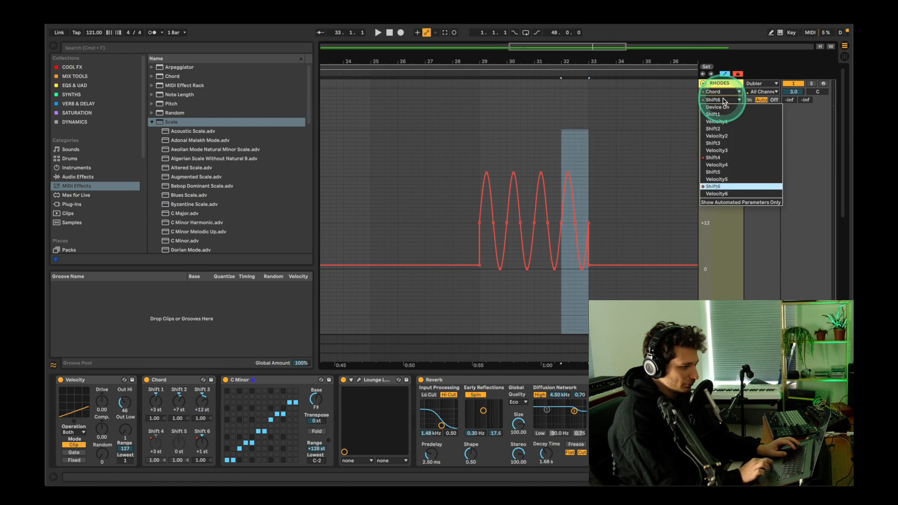
pyautogui.click(722, 157)
pyautogui.moveTo(545, 64); pyautogui.dragTo(545, 47)
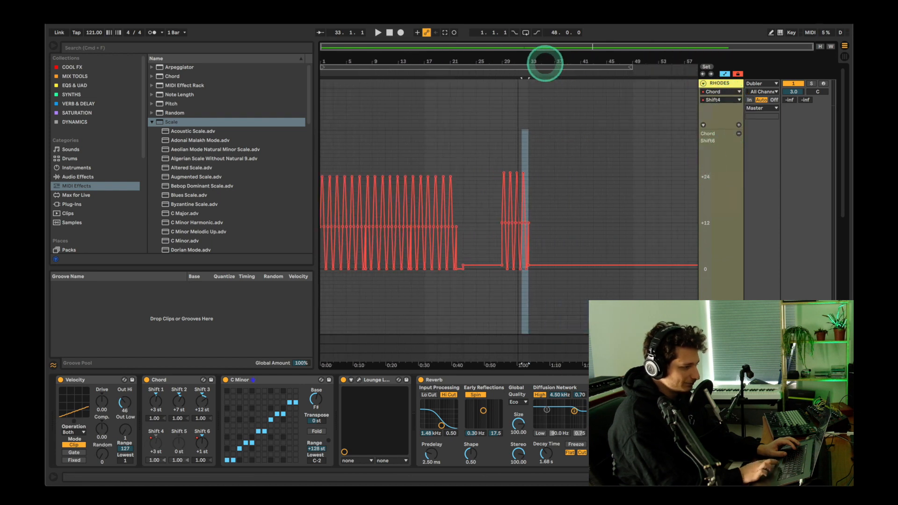
pyautogui.scroll(-5, 453, 184)
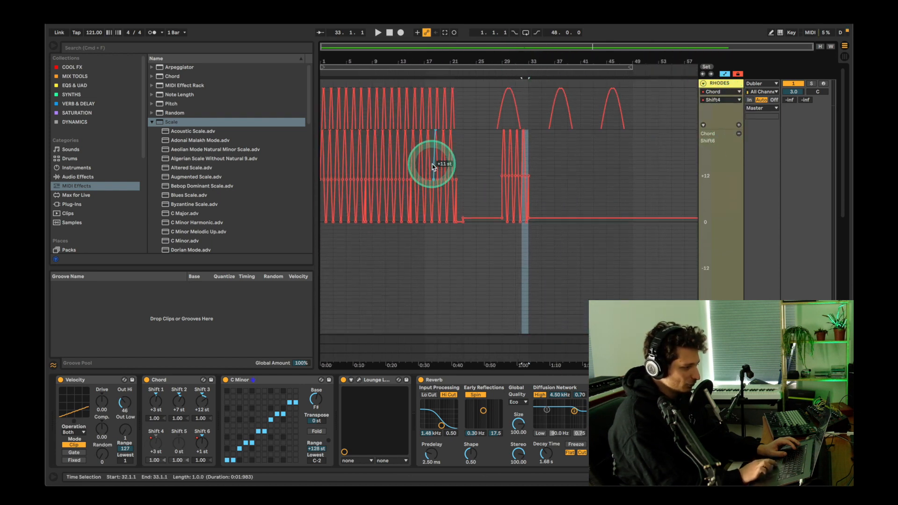
pyautogui.scroll(3, 433, 167)
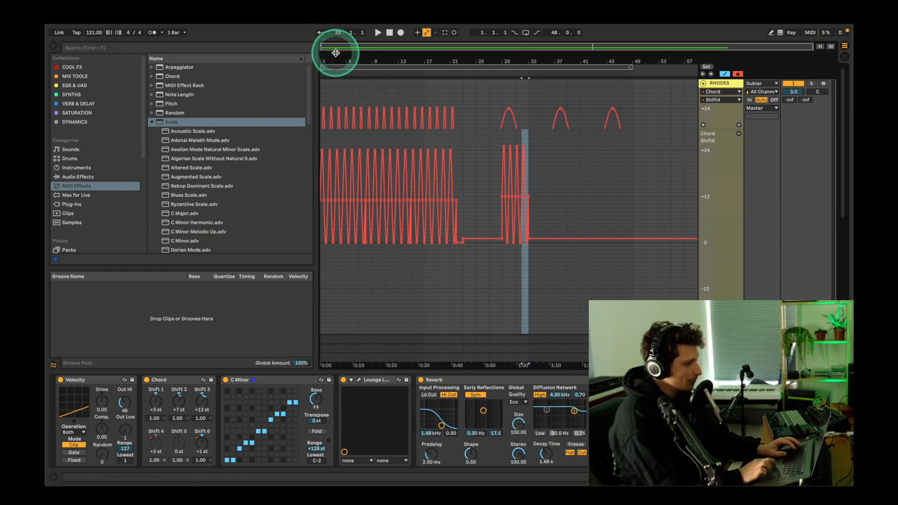
pyautogui.moveTo(334, 54)
pyautogui.mouseDown()
pyautogui.moveTo(333, 80)
pyautogui.moveTo(335, 56)
pyautogui.moveTo(321, 58)
pyautogui.mouseUp()
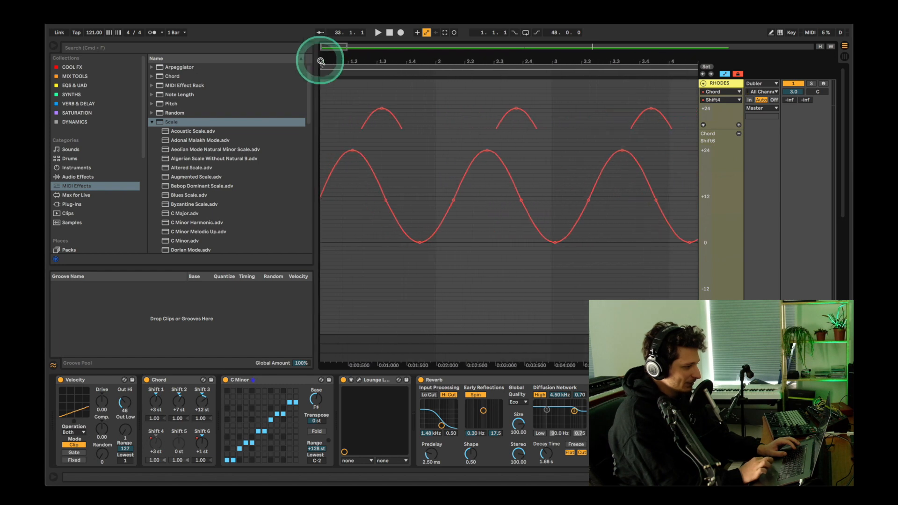
pyautogui.click(372, 111)
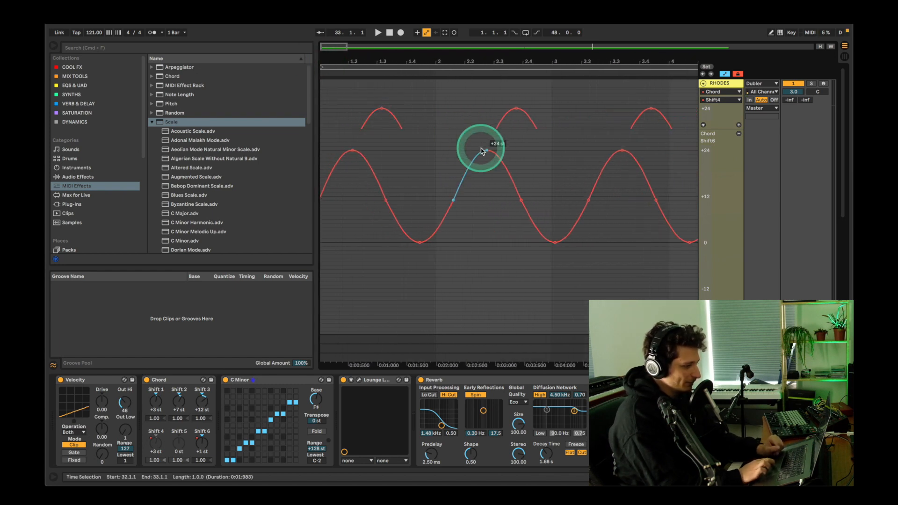
# Step: Select the Shift 6 automation from bar 1 to bar 23 and move it about two bars later, offset from the Shift 4 waves
pyautogui.moveTo(565, 182); pyautogui.dragTo(321, 206)
pyautogui.moveTo(507, 64); pyautogui.dragTo(332, 64)
pyautogui.moveTo(463, 172); pyautogui.dragTo(299, 168)
pyautogui.click(354, 161)
pyautogui.moveTo(354, 159); pyautogui.dragTo(368, 159)
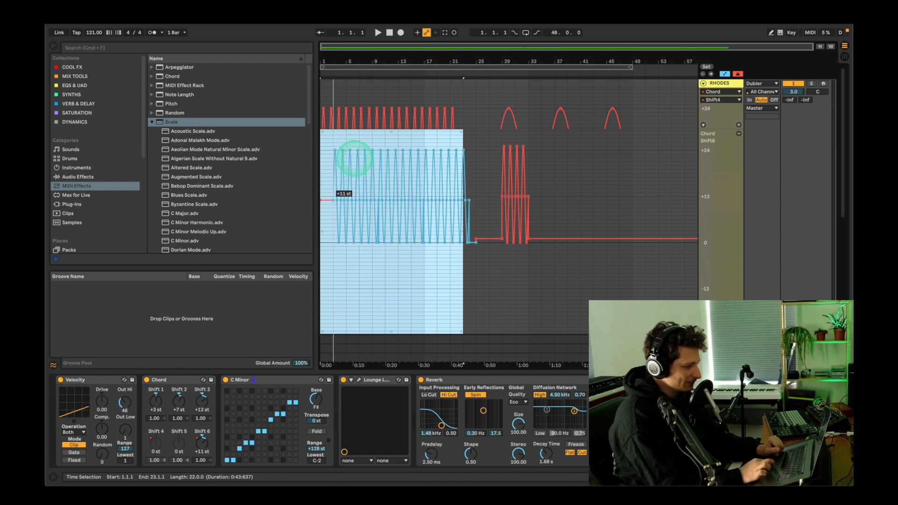
pyautogui.moveTo(333, 45); pyautogui.dragTo(338, 60)
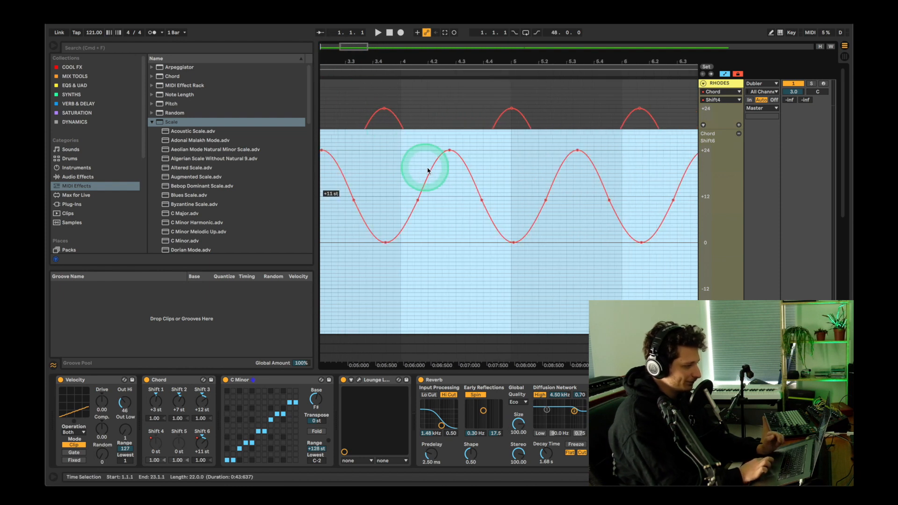
pyautogui.moveTo(439, 167); pyautogui.dragTo(446, 167)
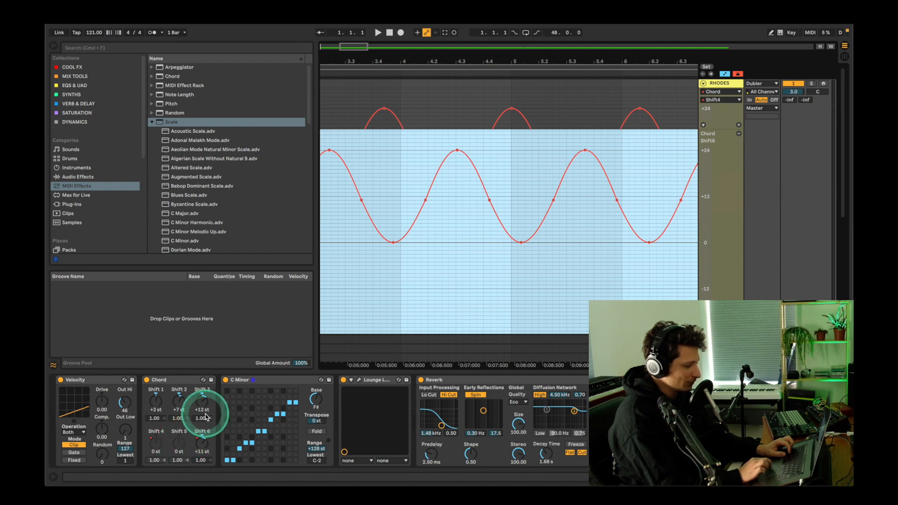
pyautogui.click(347, 323)
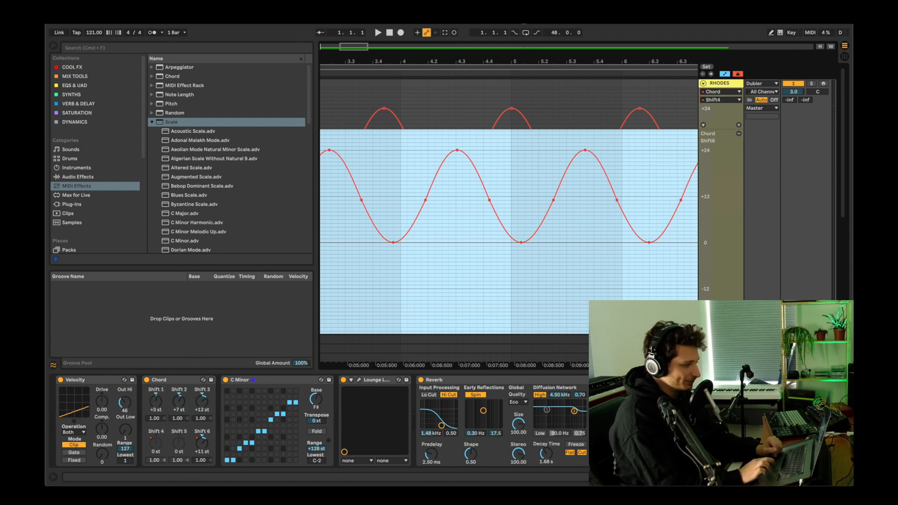
pyautogui.press('x')
pyautogui.scroll(2, 601, 89)
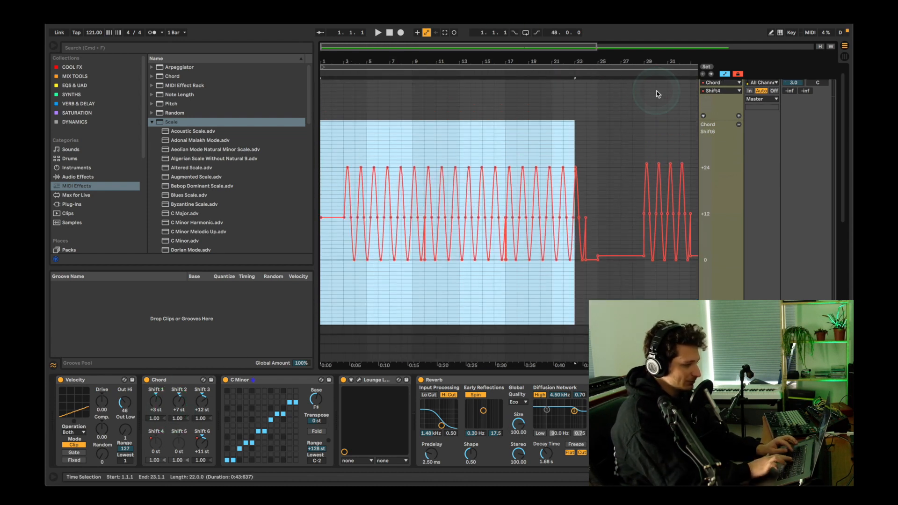
# Step: Fit all tracks into the arrangement's height, solo the RHODES track and start playback from bar 1
pyautogui.press('h')
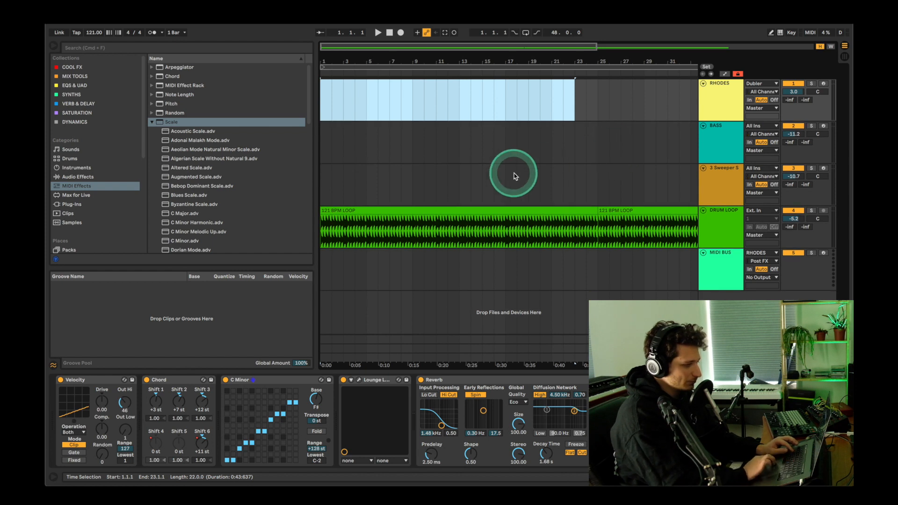
pyautogui.click(812, 85)
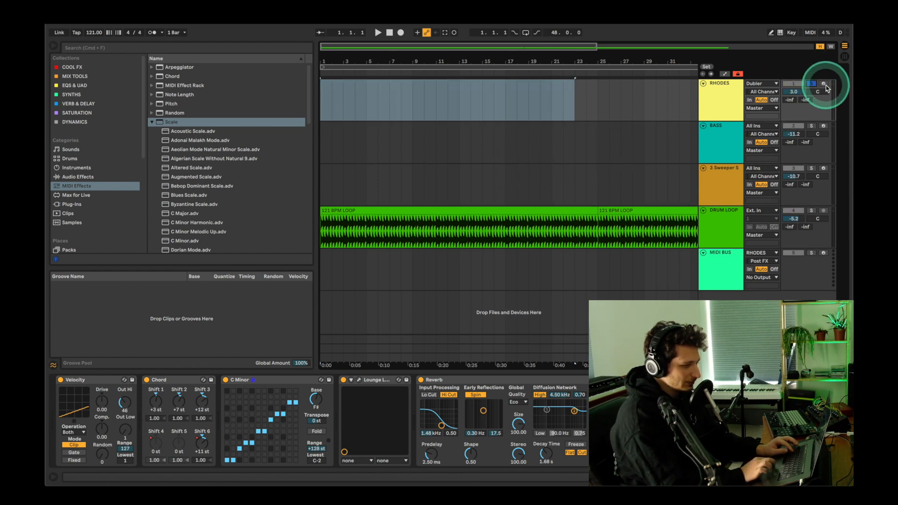
pyautogui.click(326, 91)
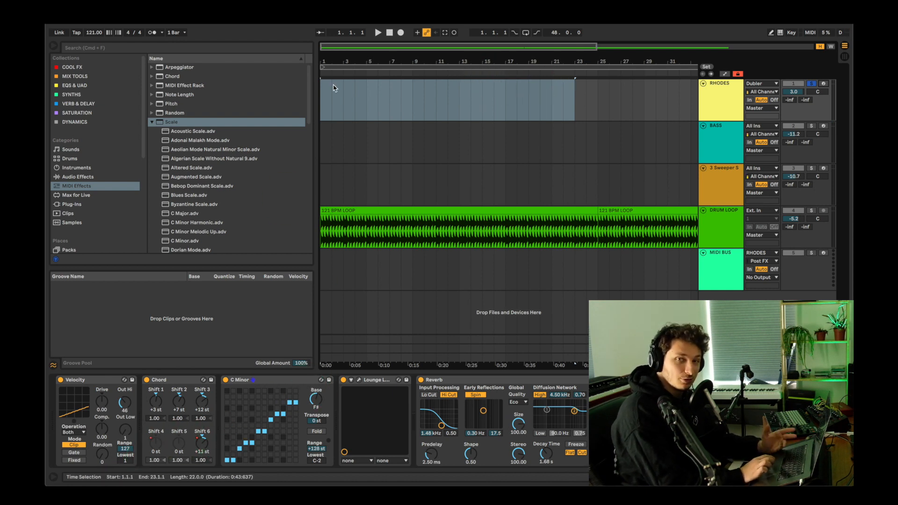
pyautogui.click(324, 97)
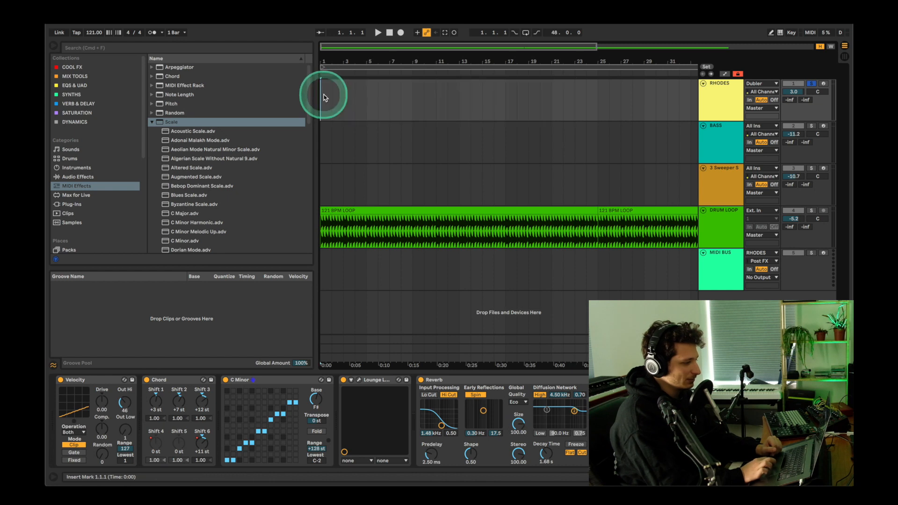
pyautogui.press('space')
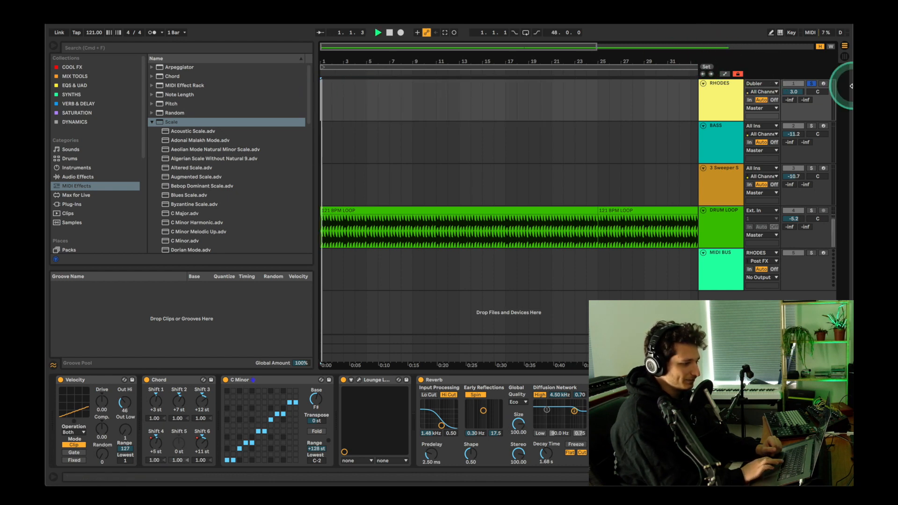
# Step: Arm RHODES during playback to audition the automated chords, disarm it and stop the transport
pyautogui.click(824, 83)
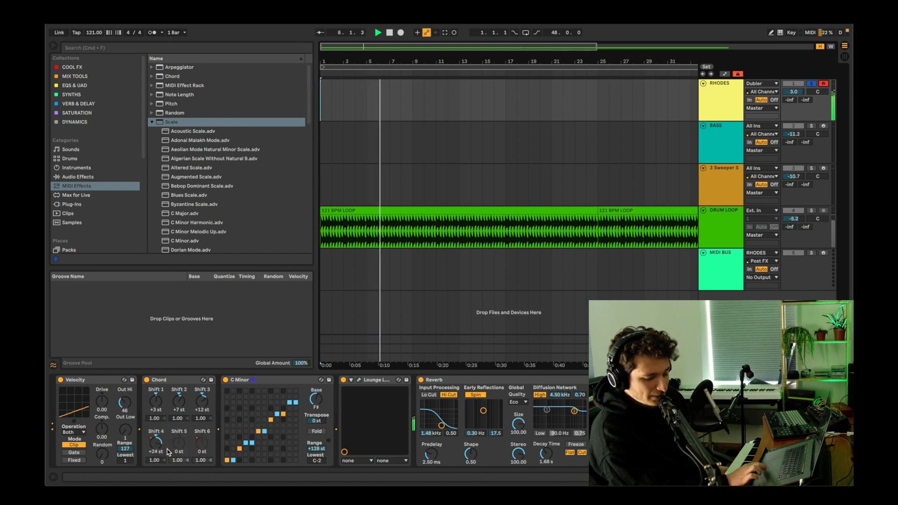
pyautogui.click(823, 84)
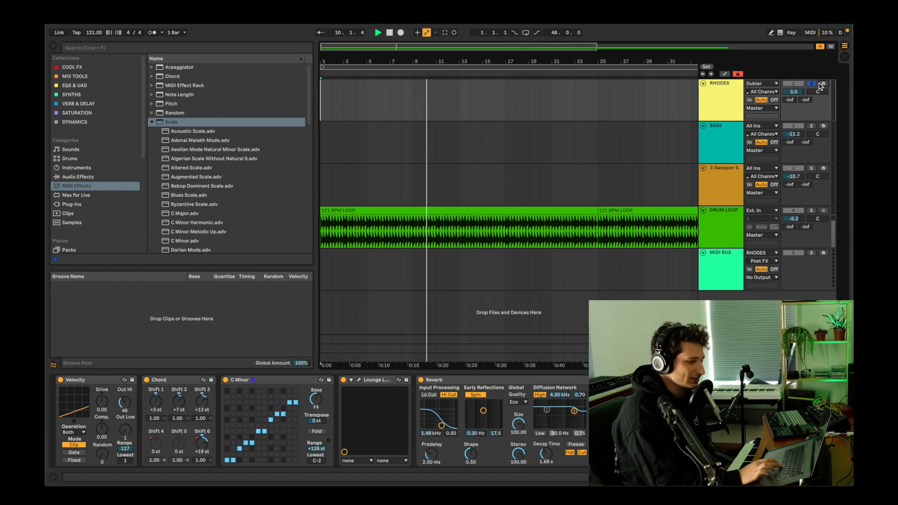
pyautogui.click(751, 145)
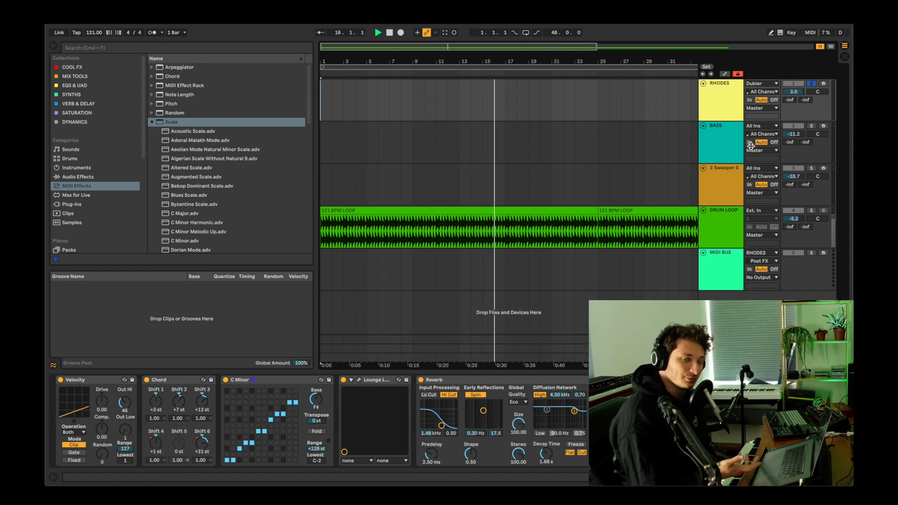
pyautogui.press('space')
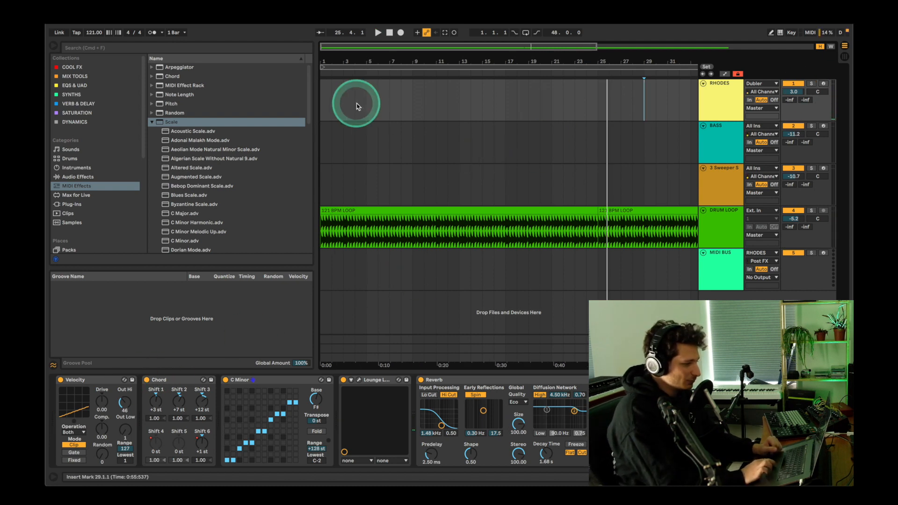
# Step: Return to bar 1 and activate the Sub Octave Bass Drone instrument on the BASS track
pyautogui.click(327, 96)
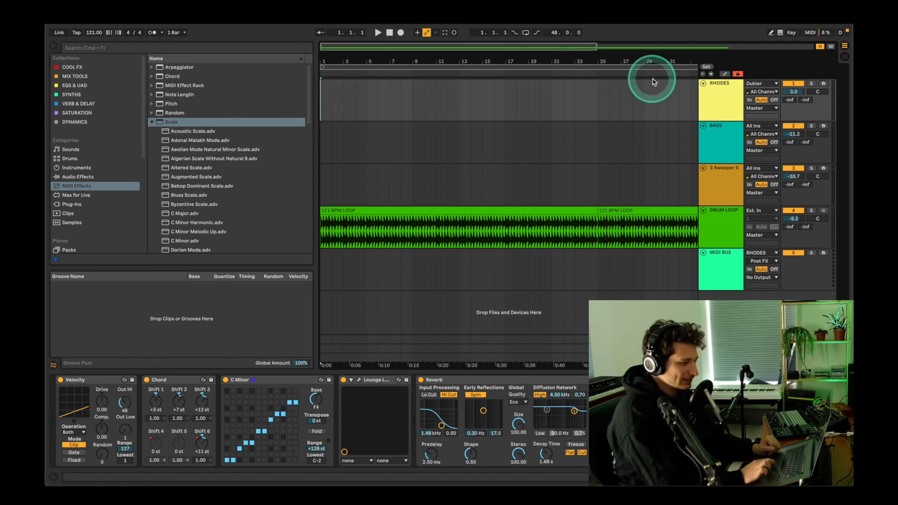
pyautogui.click(723, 133)
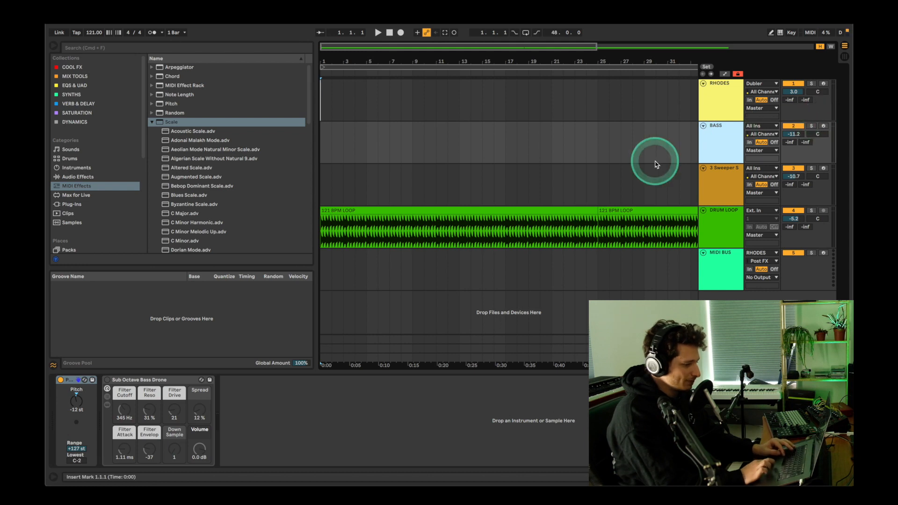
pyautogui.click(107, 381)
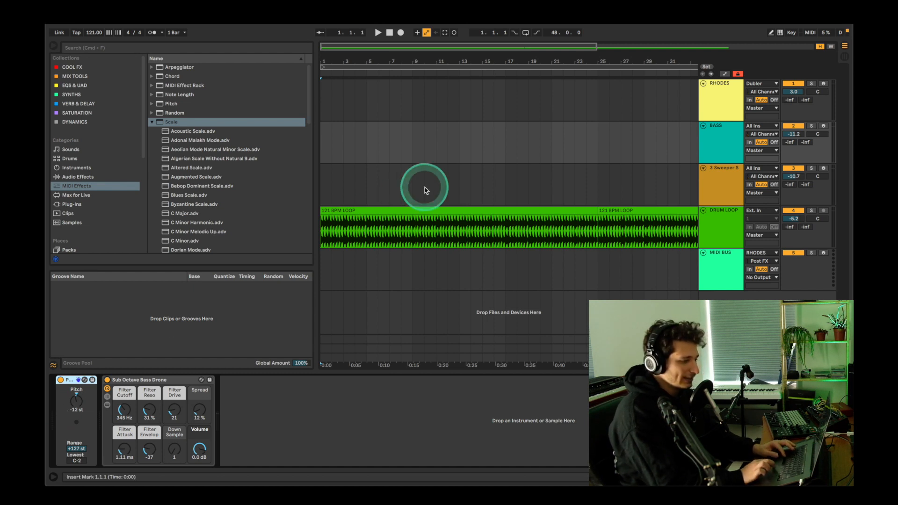
# Step: Arm RHODES and BASS together, record a MIDI take on both from bar 1 to almost bar 10, and disarm them
pyautogui.click(826, 109)
pyautogui.click(824, 126)
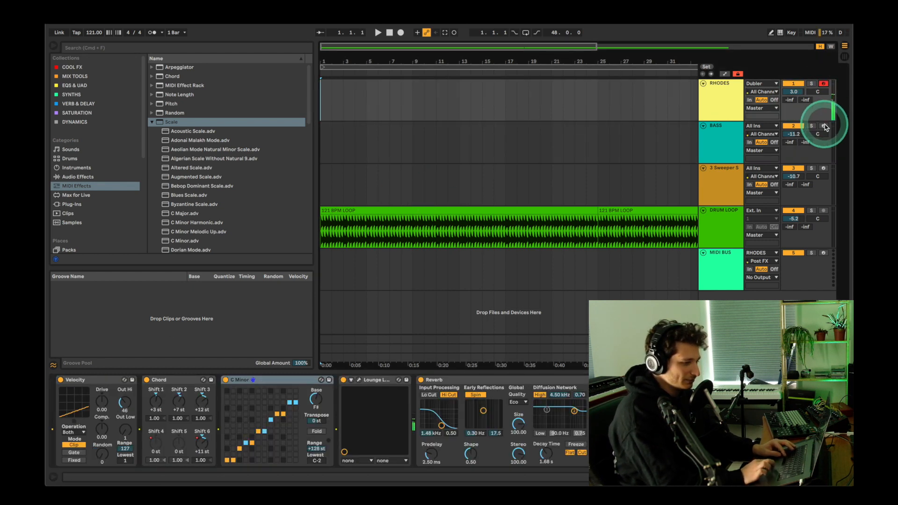
pyautogui.press('F9')
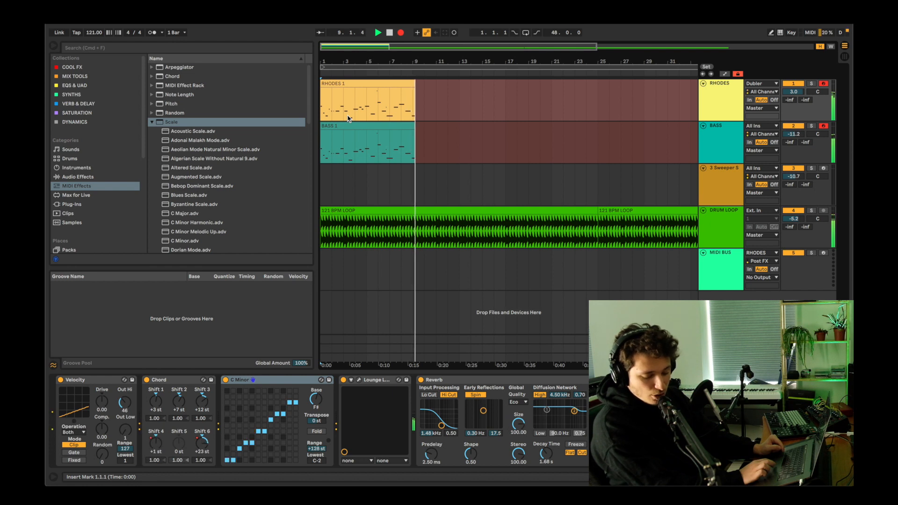
pyautogui.press('space')
pyautogui.click(824, 126)
# Step: Open the RHODES 1 clip to examine its recorded single notes, and return to the arrangement
pyautogui.click(360, 97)
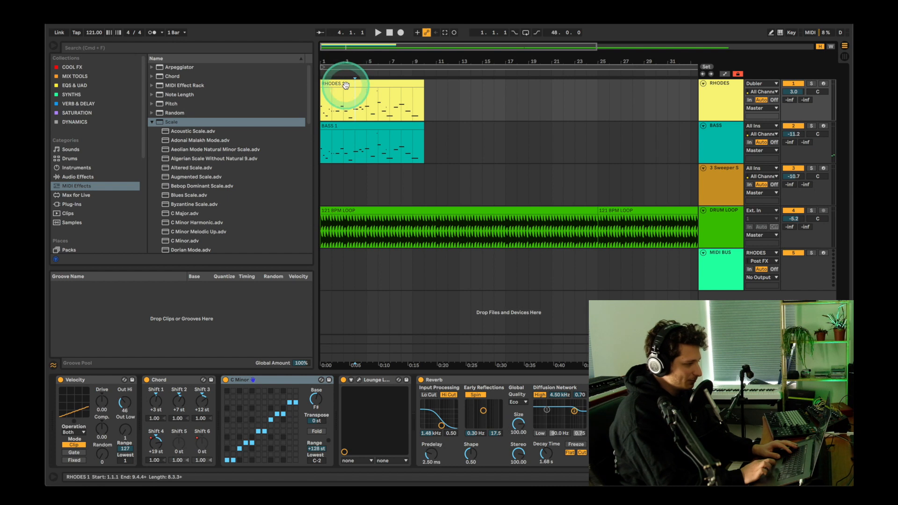
pyautogui.doubleClick(345, 86)
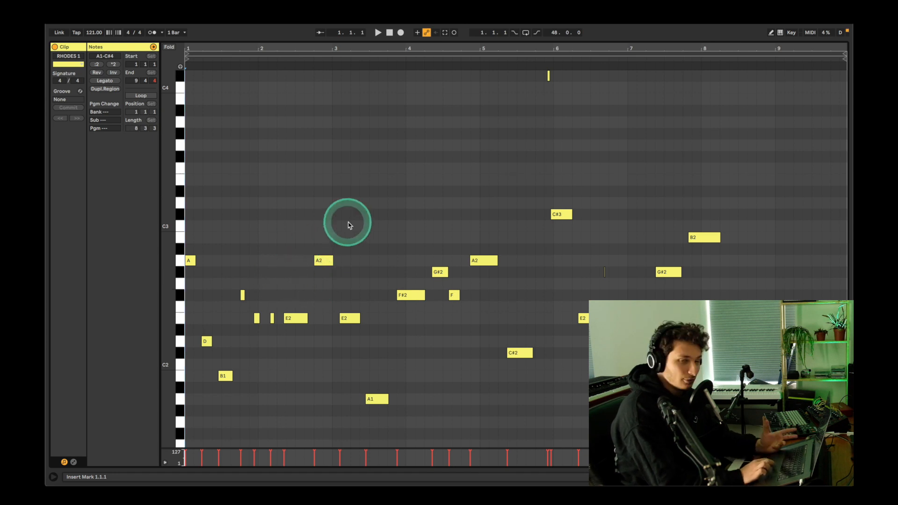
pyautogui.doubleClick(318, 39)
# Step: Set the MIDI BUS track's MIDI input to RHODES, Post FX, and arm it for recording
pyautogui.click(718, 268)
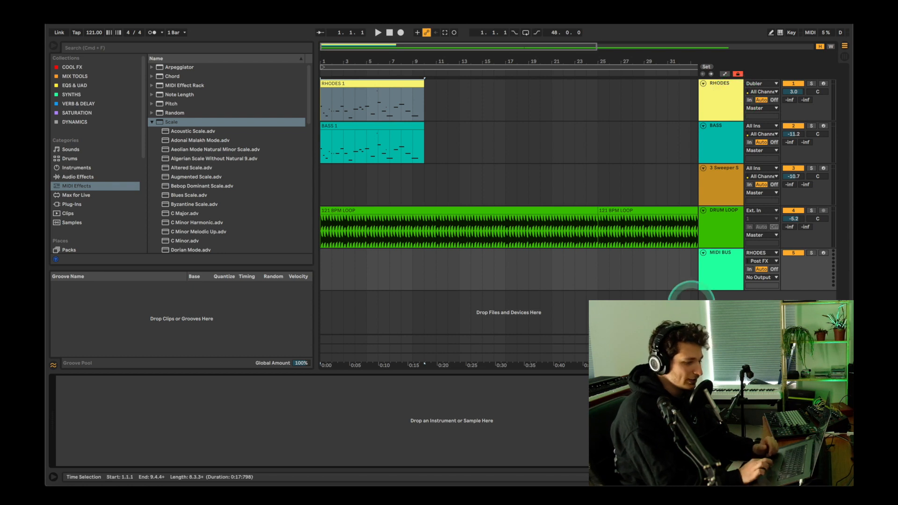
pyautogui.click(719, 278)
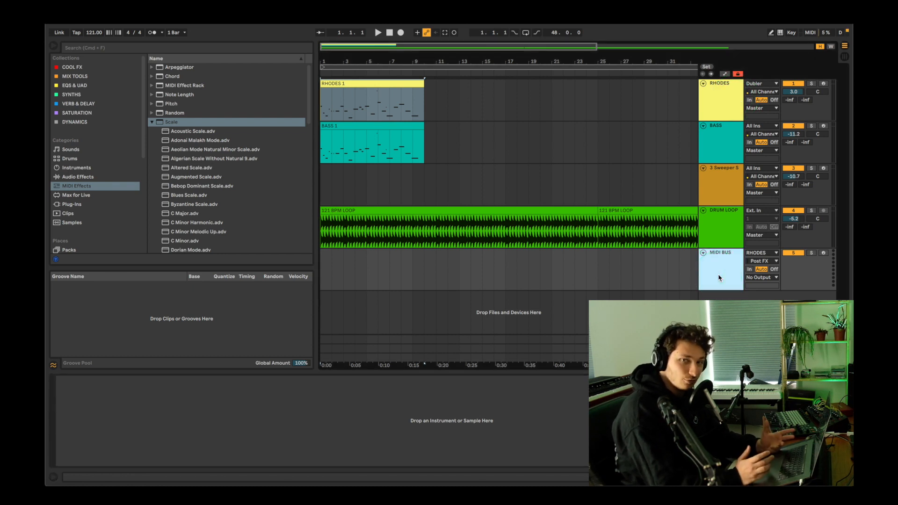
pyautogui.click(759, 254)
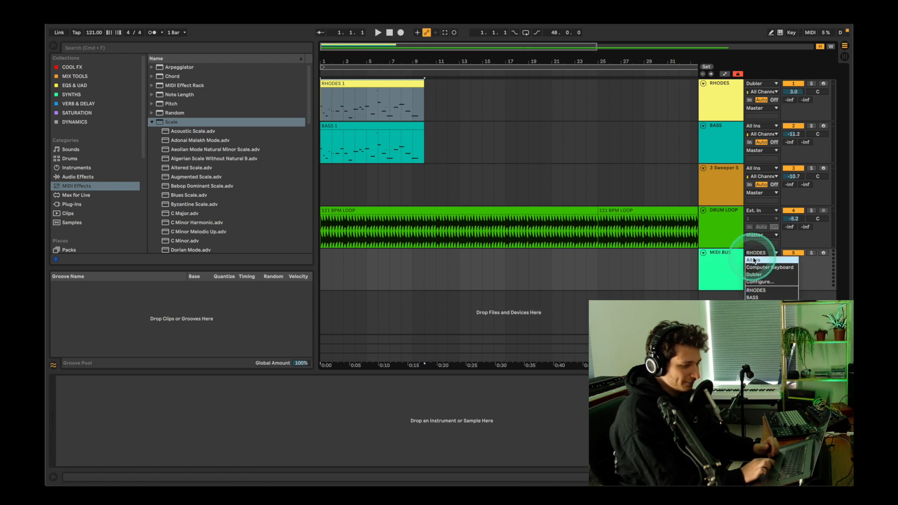
pyautogui.click(759, 292)
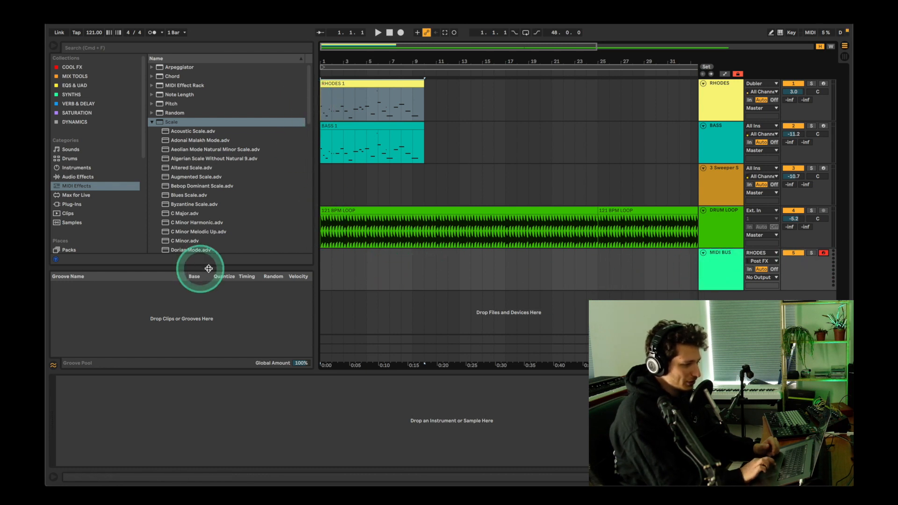
# Step: Record the processed RHODES chords onto the MIDI BUS track from bar 1 to just past bar 9
pyautogui.click(322, 274)
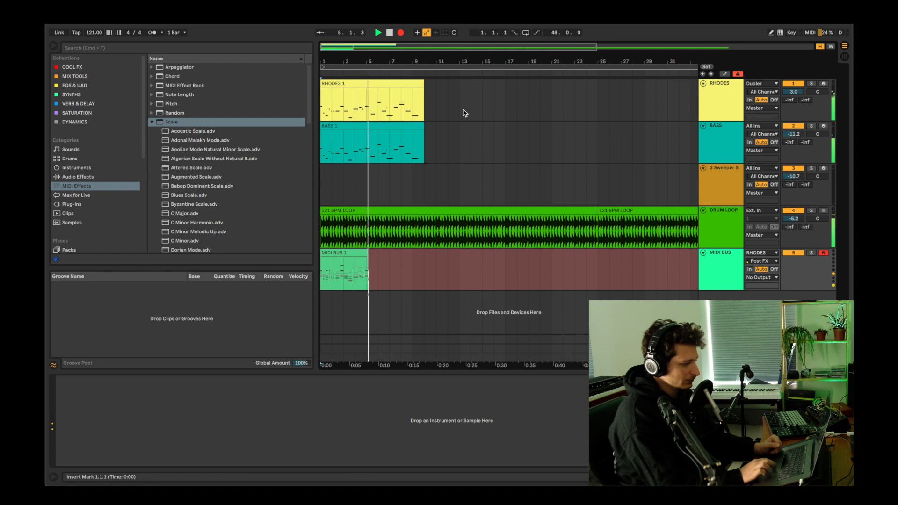
pyautogui.click(390, 123)
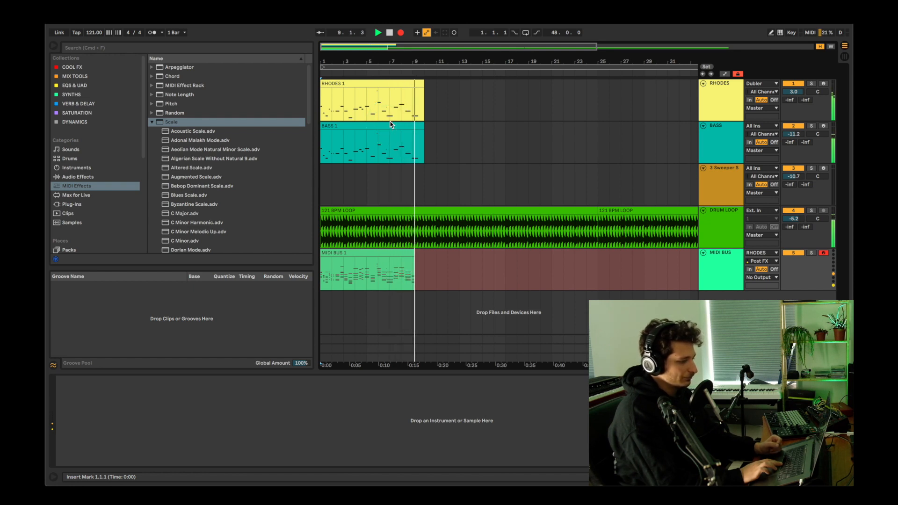
pyautogui.press('space')
# Step: Open the MIDI BUS 1 clip, examine the captured chord notes across the piano roll, and return to the arrangement
pyautogui.doubleClick(368, 253)
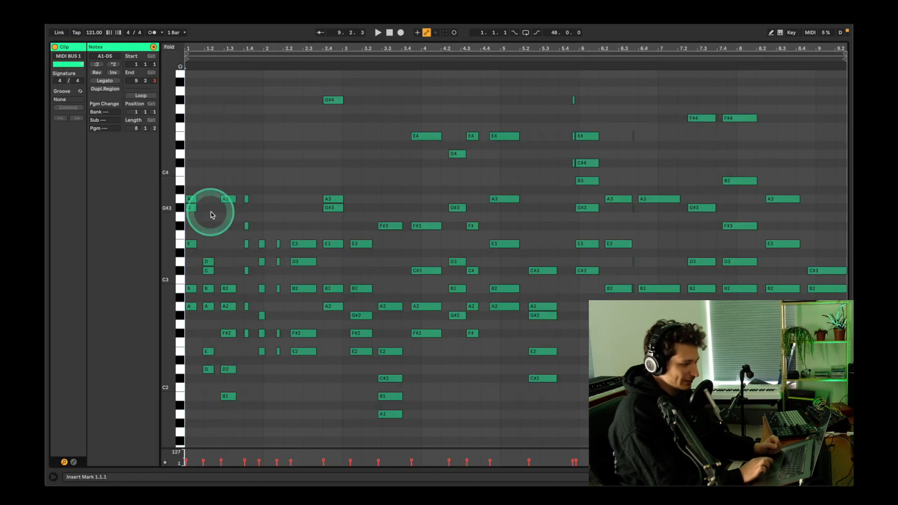
pyautogui.click(319, 154)
pyautogui.click(532, 101)
pyautogui.click(474, 200)
pyautogui.click(326, 206)
pyautogui.click(398, 177)
pyautogui.click(557, 207)
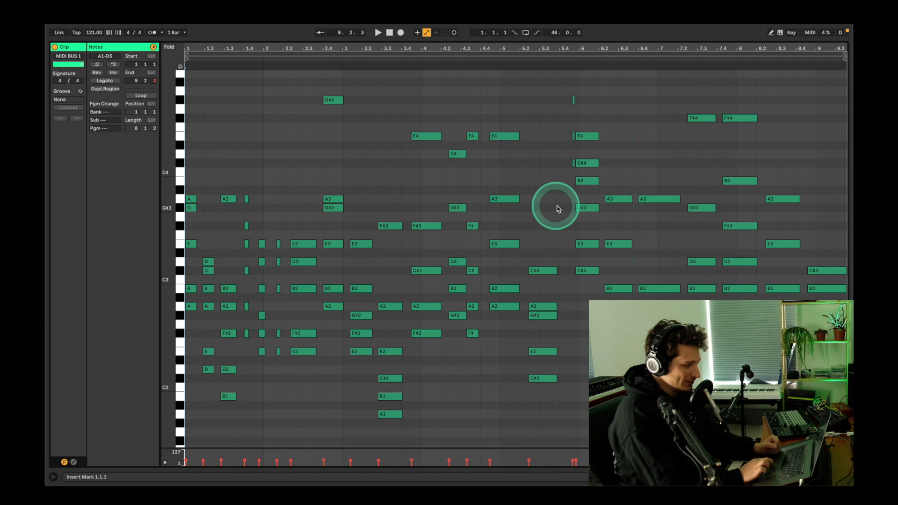
pyautogui.click(228, 334)
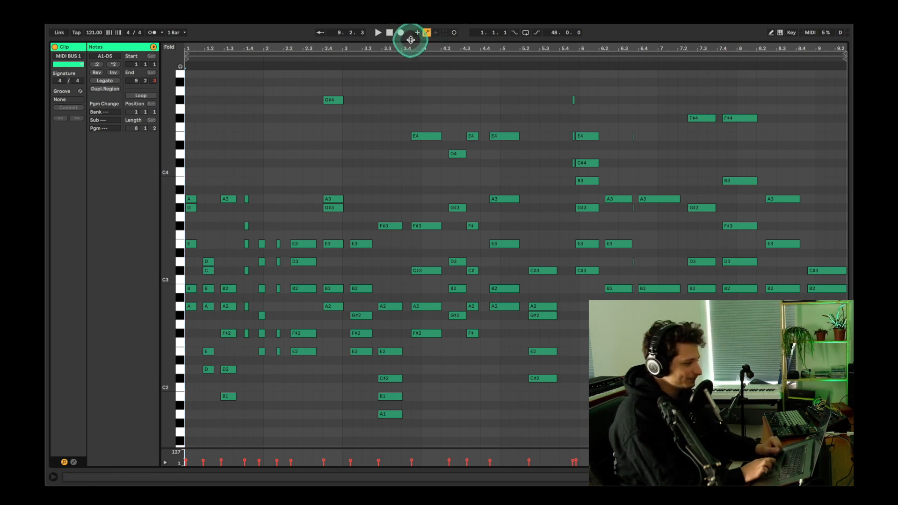
pyautogui.press('Tab')
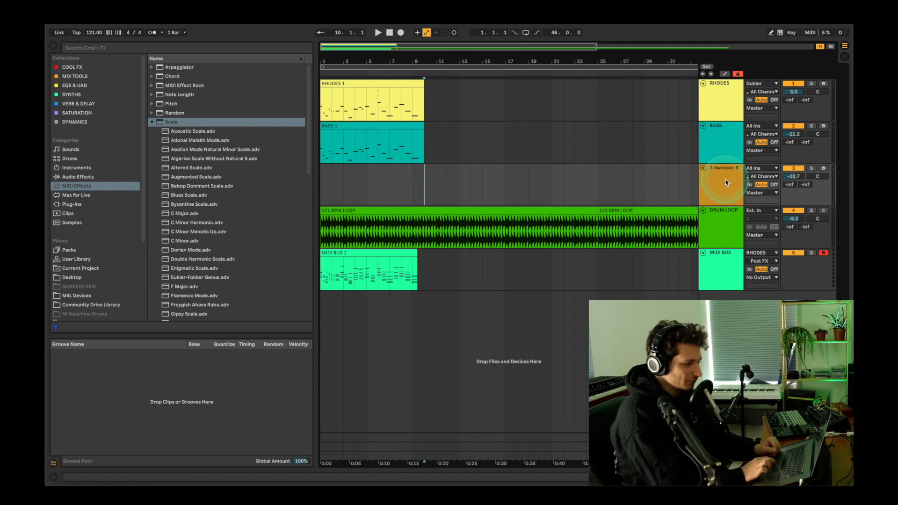
# Step: Delete the RHODES and BASS tracks from the arrangement
pyautogui.click(716, 147)
pyautogui.keyDown('shift'); pyautogui.click(716, 110); pyautogui.keyUp('shift')
pyautogui.press('Delete')
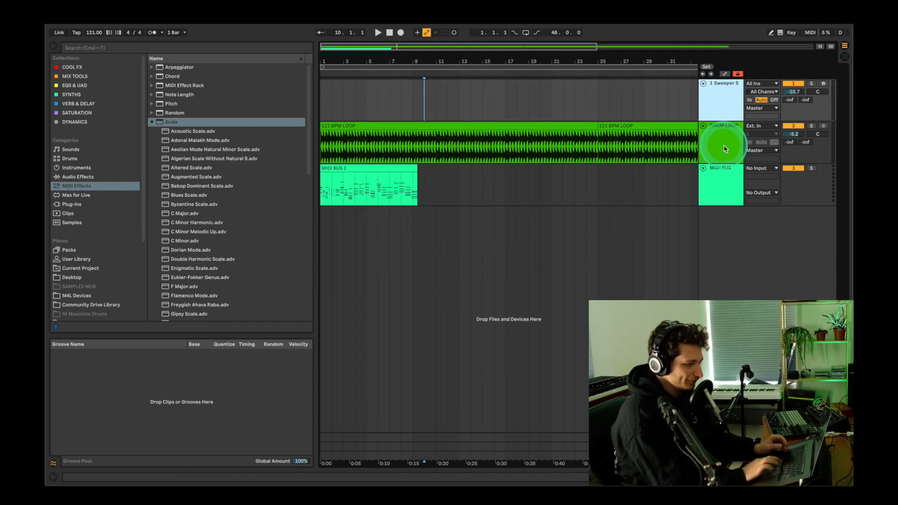
# Step: Show the Sweeper track's device chain and examine Shift 4 and Shift 5 on its Chord device
pyautogui.click(714, 105)
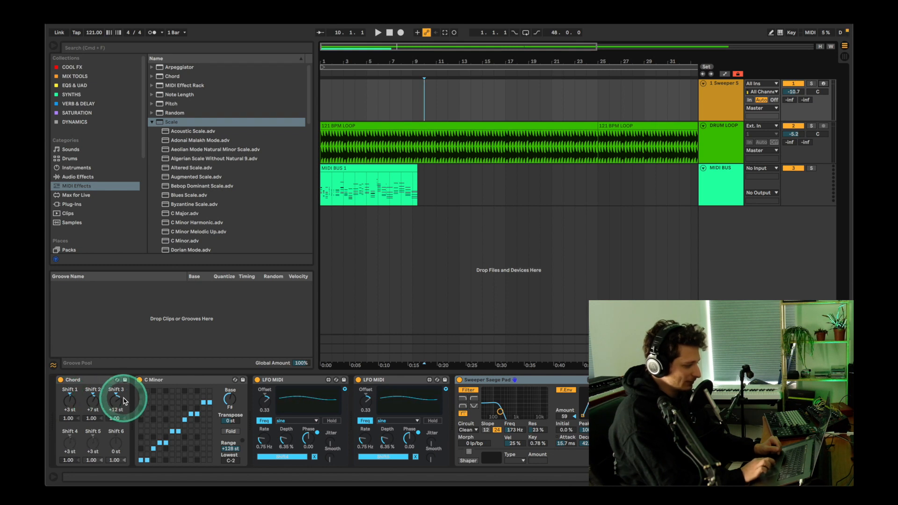
pyautogui.click(70, 444)
pyautogui.click(96, 436)
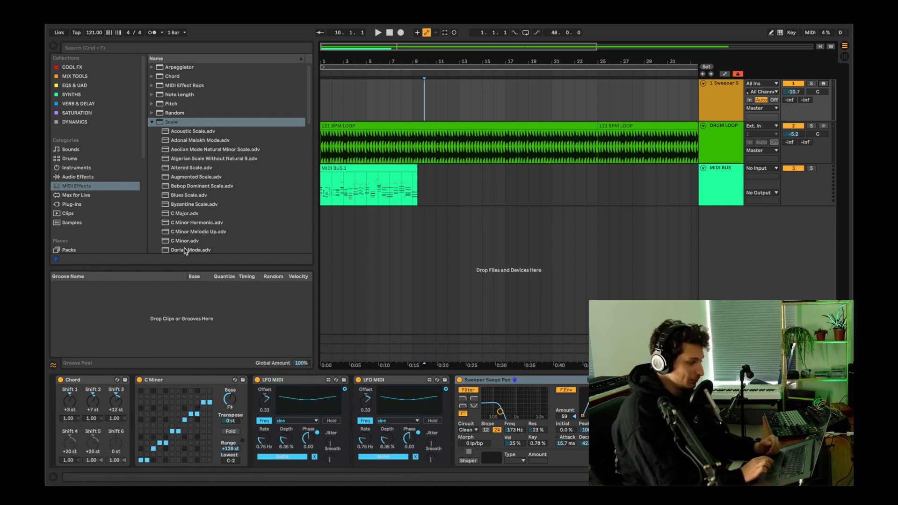
# Step: Search the Max for Live devices for "lfo" and locate LFO MIDI.amxd among the Max MIDI Effects
pyautogui.click(74, 196)
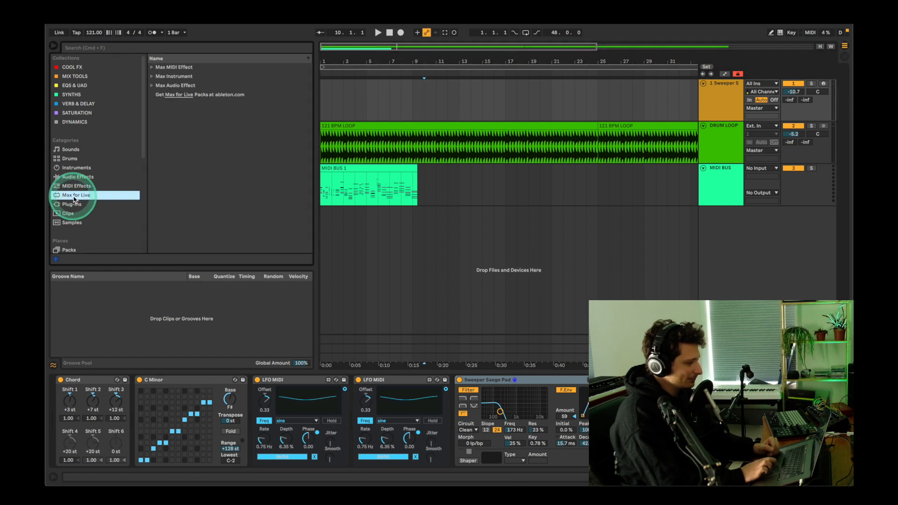
pyautogui.click(152, 67)
pyautogui.scroll(-2, 176, 112)
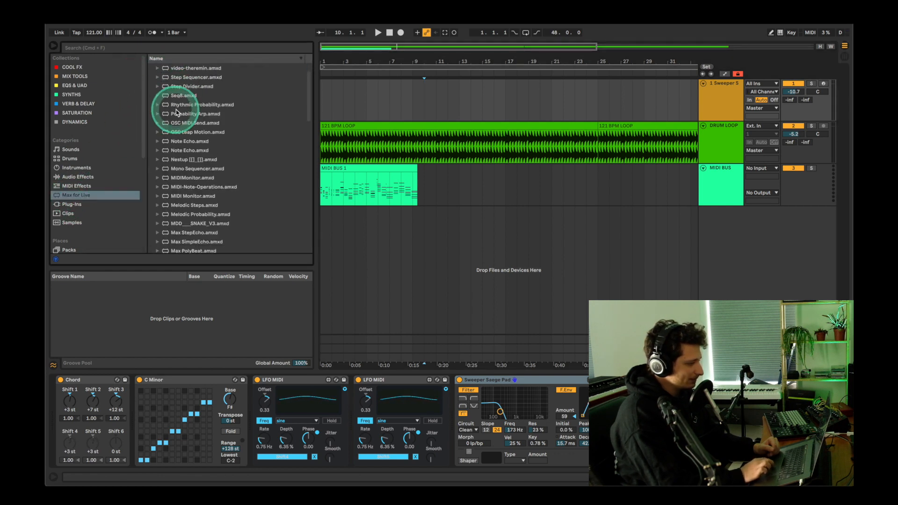
pyautogui.scroll(3, 177, 112)
pyautogui.click(165, 47)
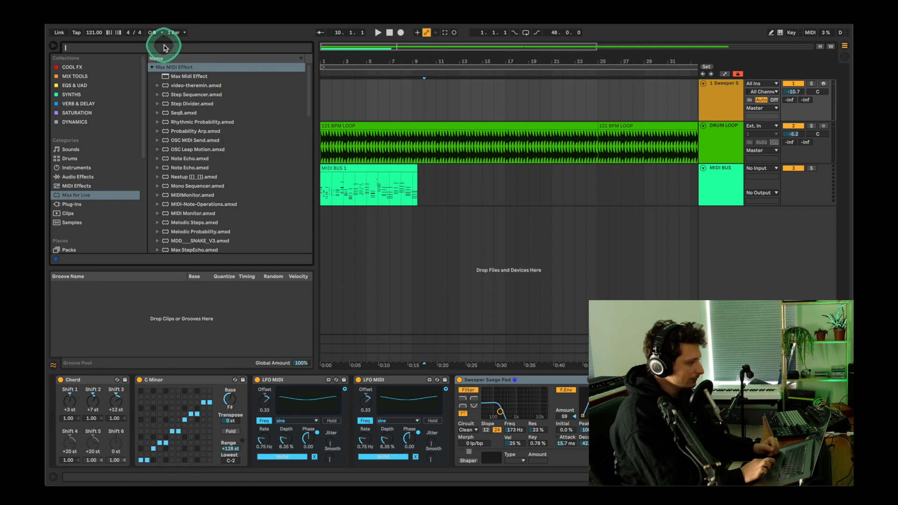
pyautogui.write('lfo')
pyautogui.moveTo(177, 77); pyautogui.dragTo(296, 379)
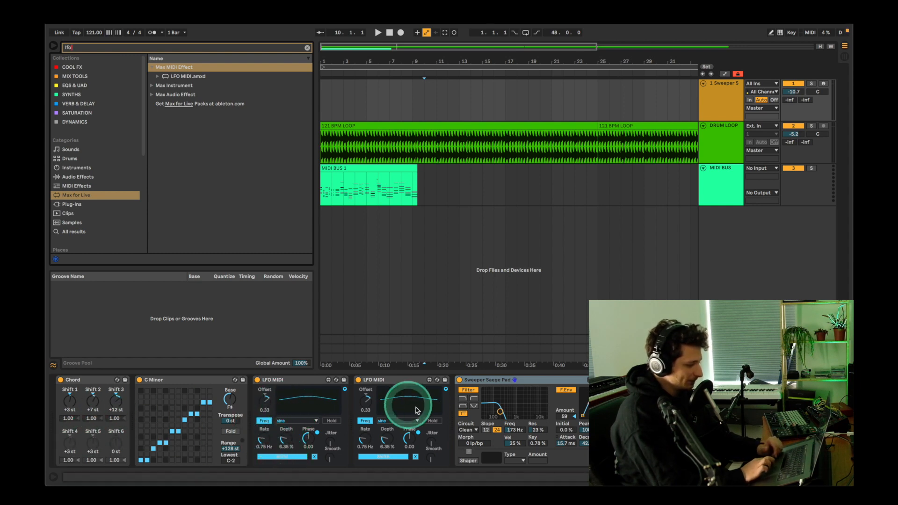
# Step: Check the Chord device's LFO-controlled Shift 5 parameter and the C Minor Scale device beside it
pyautogui.click(93, 448)
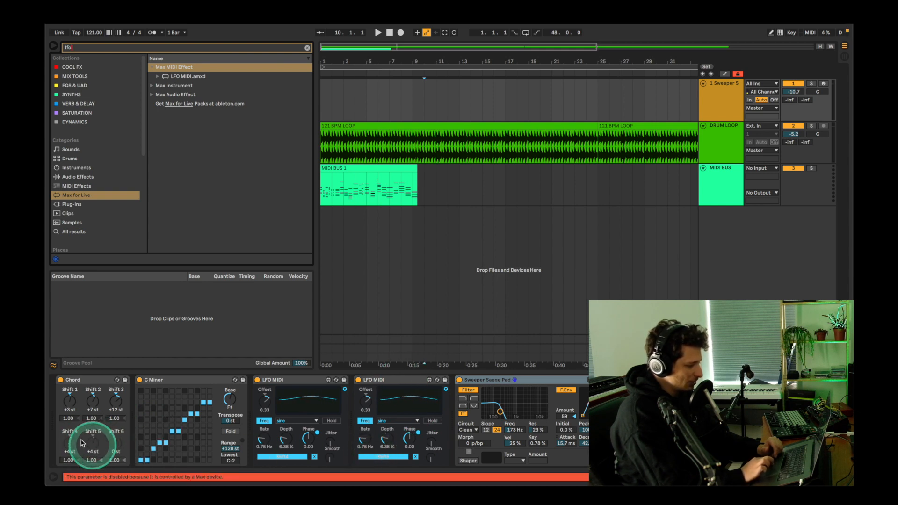
pyautogui.click(157, 399)
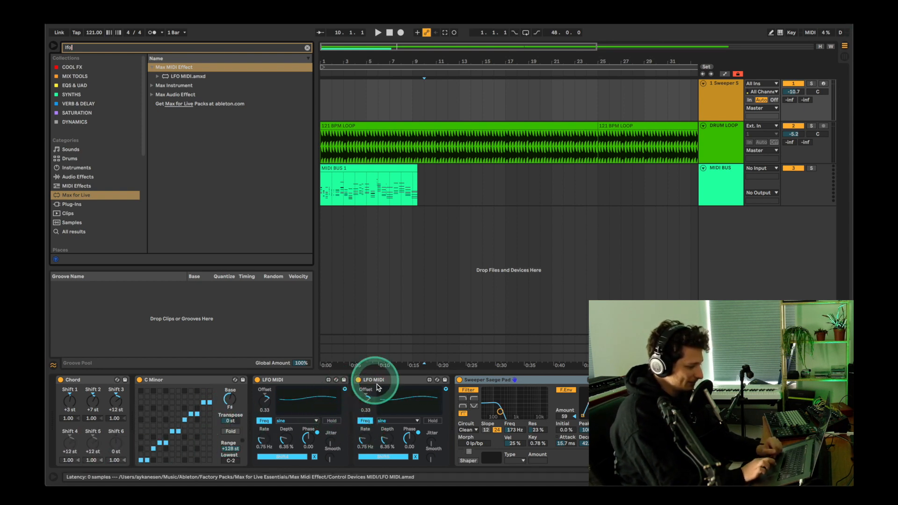
# Step: Set the second LFO MIDI device to an offset of 0.38, a rate of 3.61 Hz and a depth of 4.19 %
pyautogui.moveTo(366, 395); pyautogui.dragTo(365, 426)
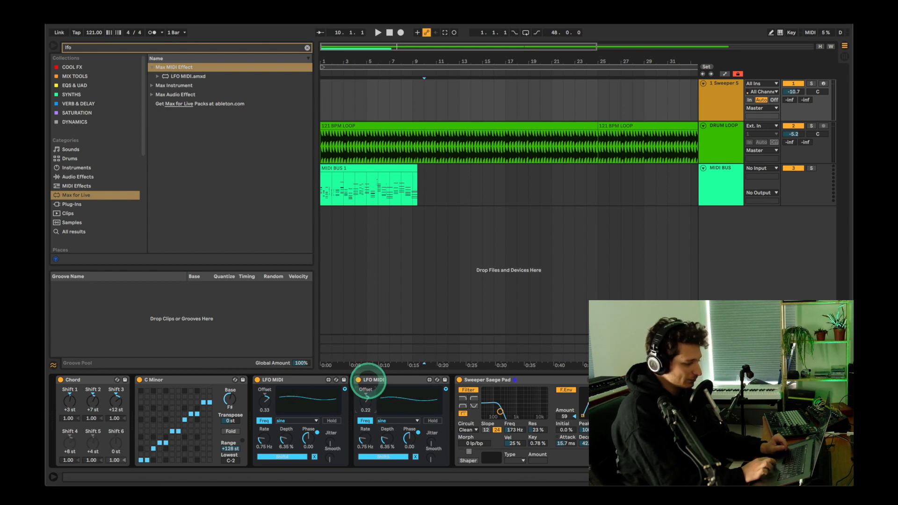
pyautogui.moveTo(368, 379); pyautogui.dragTo(368, 377)
pyautogui.moveTo(368, 432); pyautogui.dragTo(368, 428)
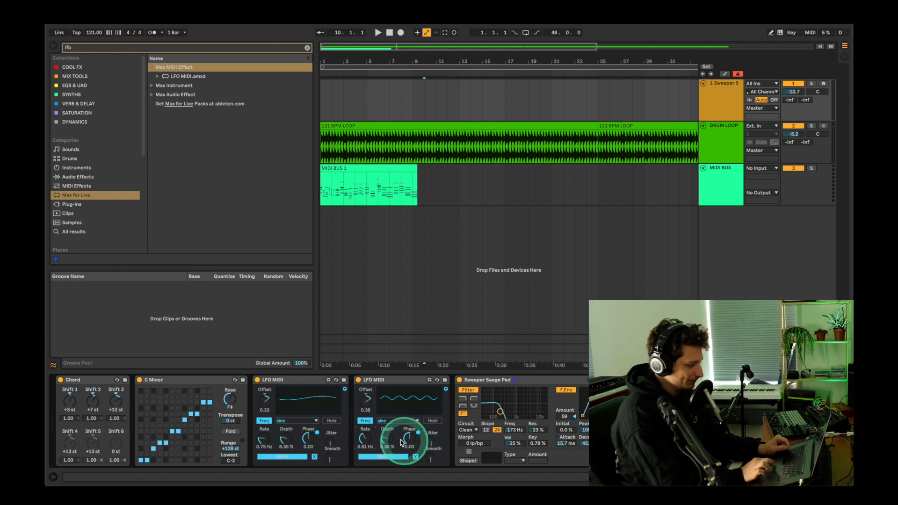
pyautogui.moveTo(389, 442); pyautogui.dragTo(389, 445)
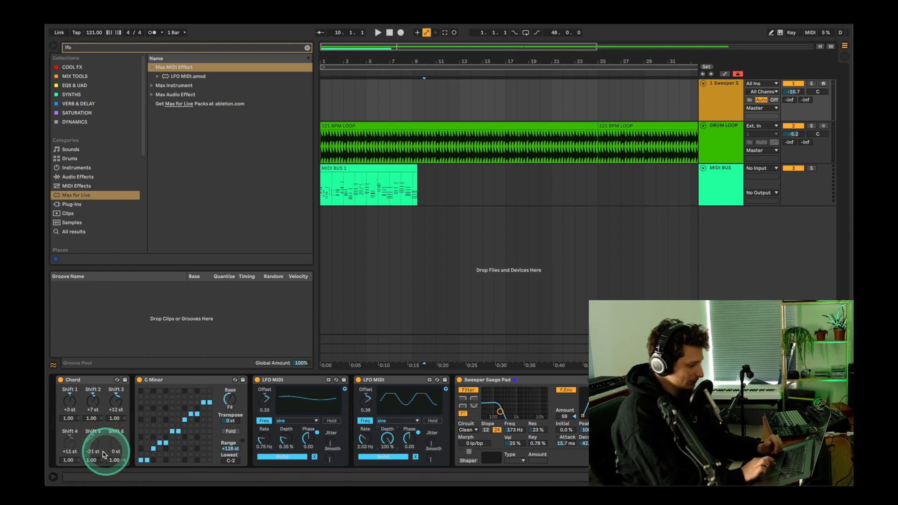
pyautogui.click(376, 446)
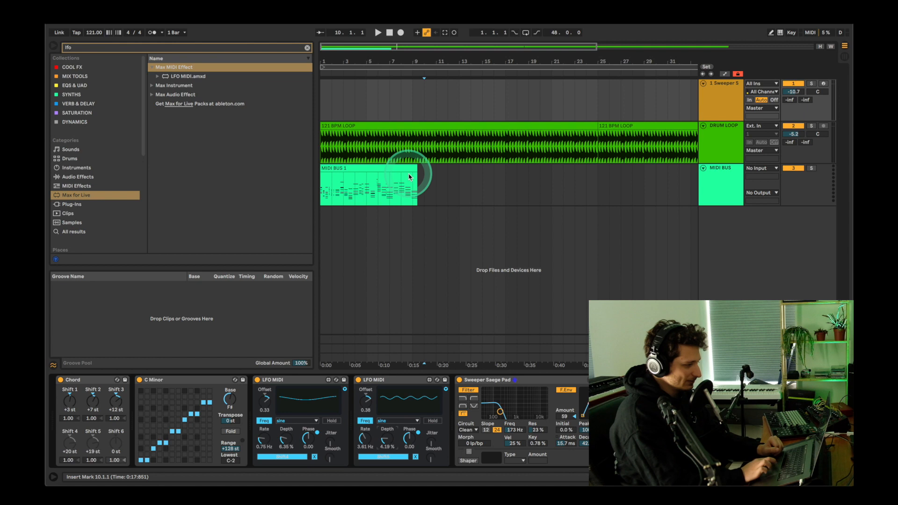
# Step: Arm the Sweeper track and record about 12 bars of MIDI melody from 1.1.1
pyautogui.click(824, 84)
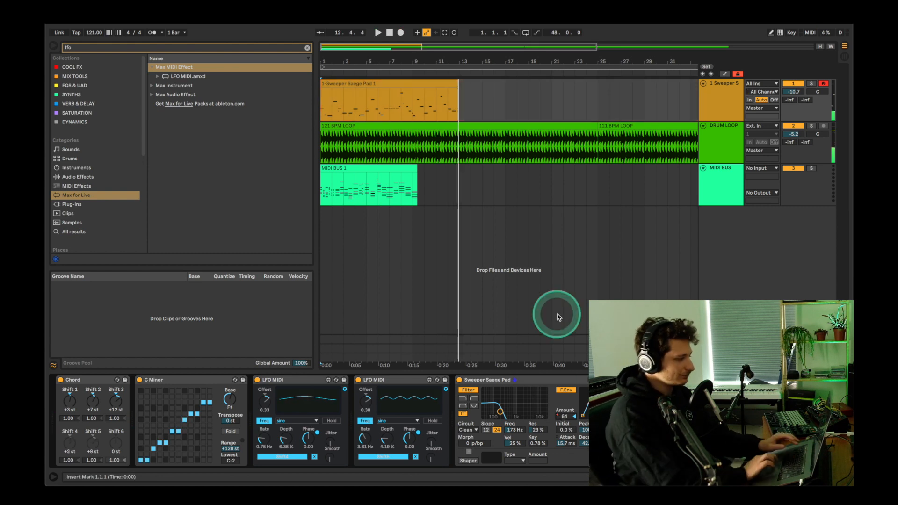
pyautogui.press('space')
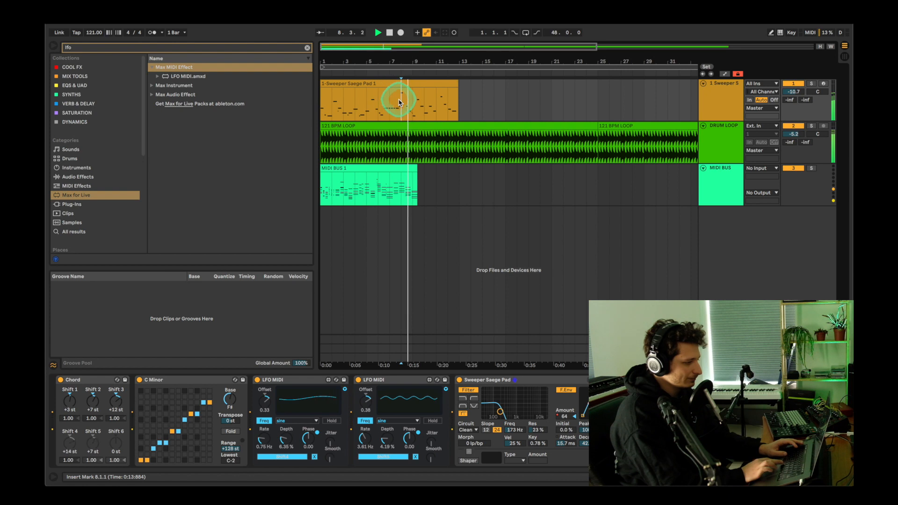
# Step: Loop the recorded Sweeper clip from 8.1.1 to 10.1.1 and split that range into its own clip
pyautogui.moveTo(401, 100); pyautogui.dragTo(424, 103)
pyautogui.hotkey('ctrl', 'l')
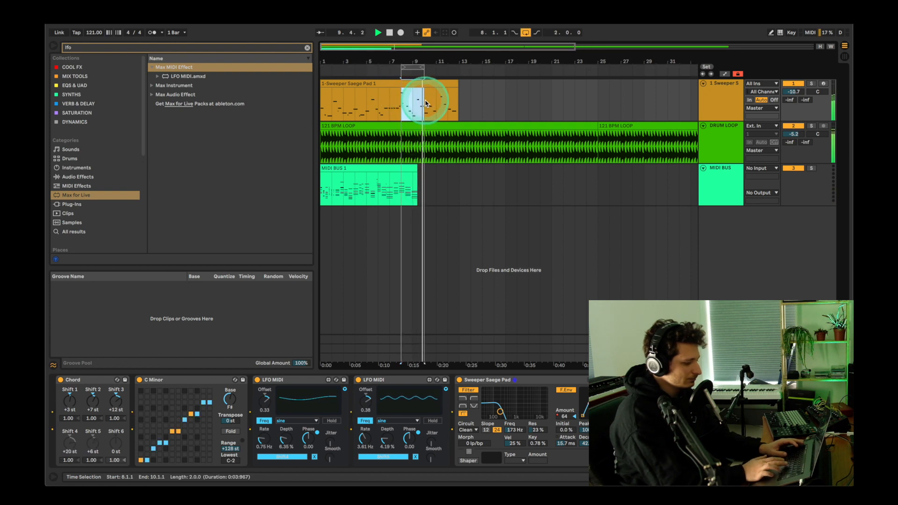
pyautogui.hotkey('ctrl', 'e')
# Step: In the two-bar Sweeper clip, move the C#4 note to start at 8.1.1 and delete the short E2 note
pyautogui.doubleClick(409, 84)
pyautogui.click(434, 175)
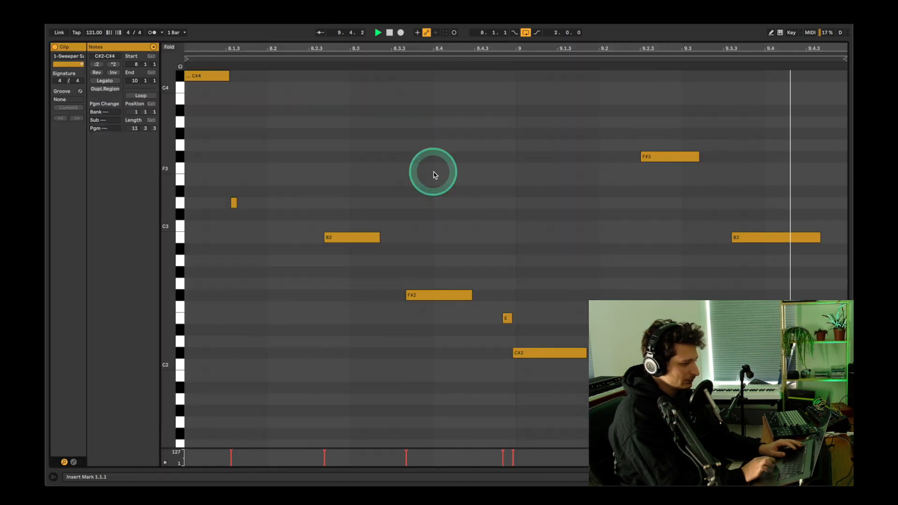
pyautogui.press('space')
pyautogui.press('space')
pyautogui.hscroll(-3, 310, 244)
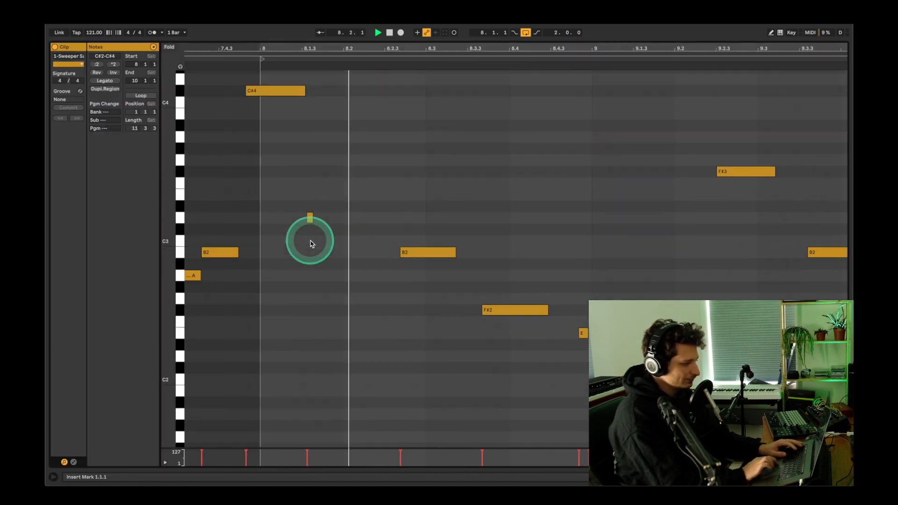
pyautogui.moveTo(294, 96); pyautogui.dragTo(308, 96)
pyautogui.press('space')
pyautogui.hscroll(5, 295, 126)
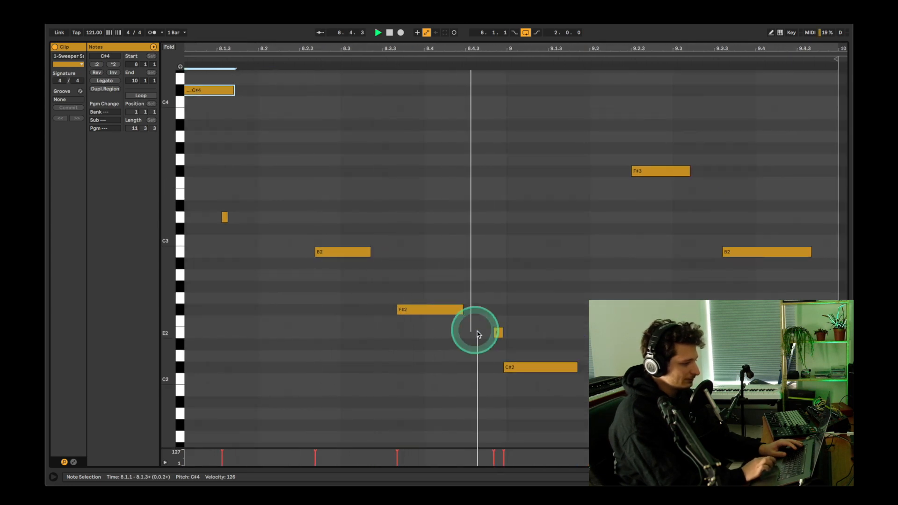
pyautogui.doubleClick(498, 333)
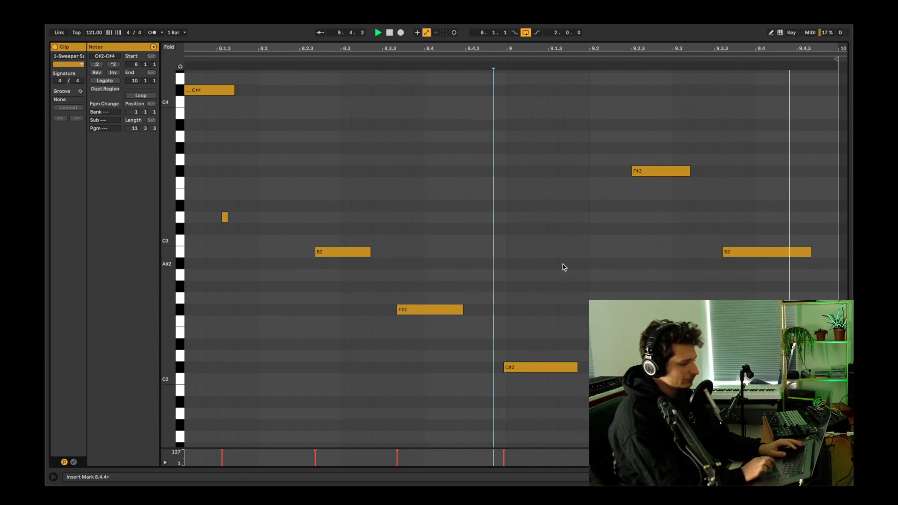
pyautogui.press('space')
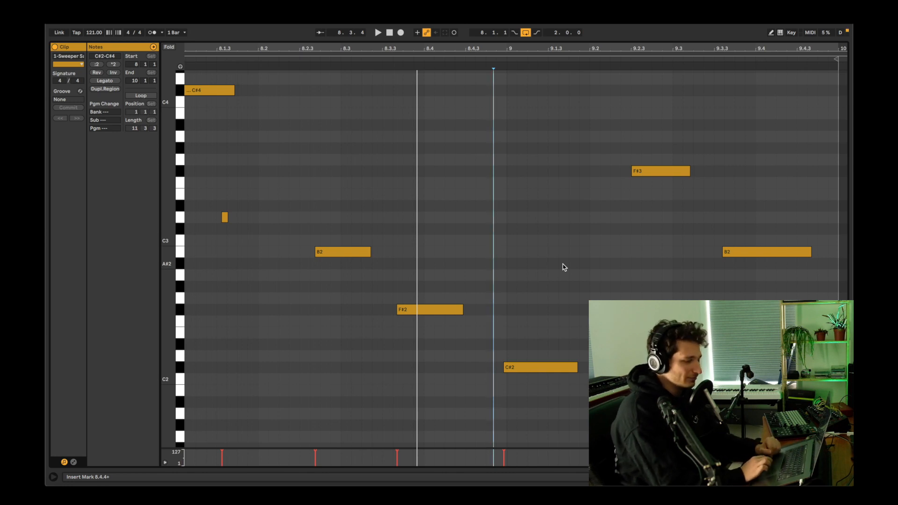
# Step: Return to the Sweeper track's device chain and check the Chord device's LFO-controlled Shift 5 parameter
pyautogui.hotkey('shift', 'Tab')
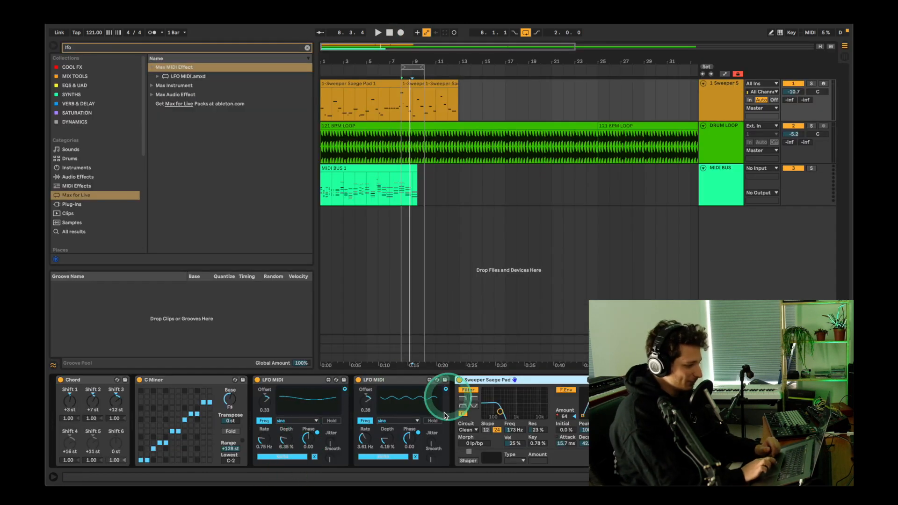
pyautogui.moveTo(87, 444); pyautogui.dragTo(92, 452)
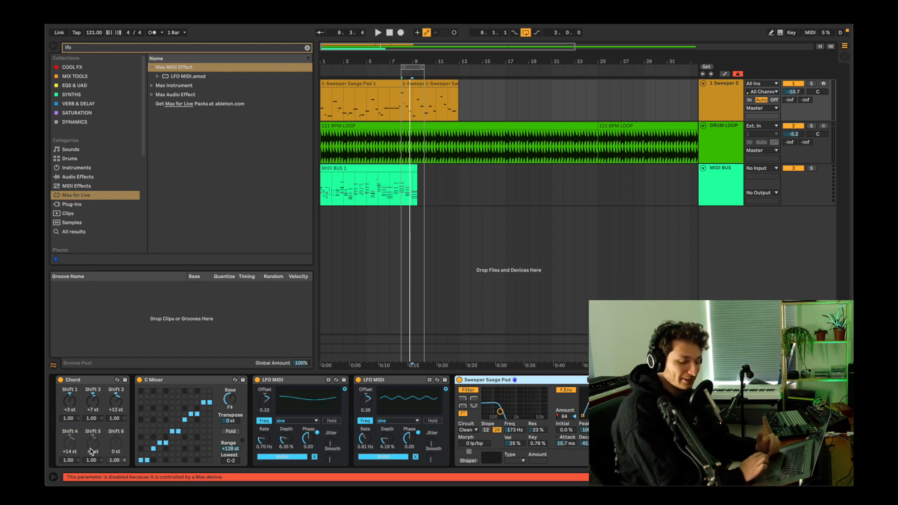
# Step: Delete the clip on the MIDI BUS track and set the track's MIDI input to 1-Sweeper Saege Pad
pyautogui.click(392, 168)
pyautogui.press('Delete')
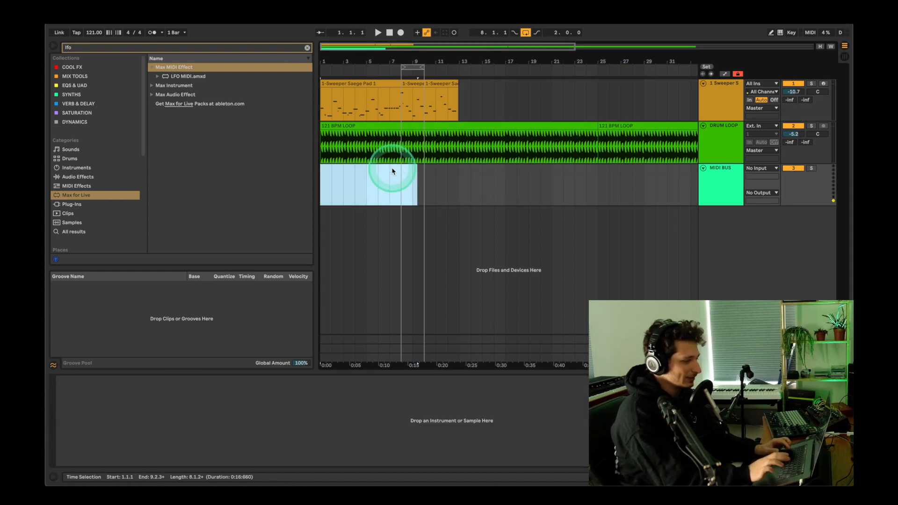
pyautogui.click(718, 180)
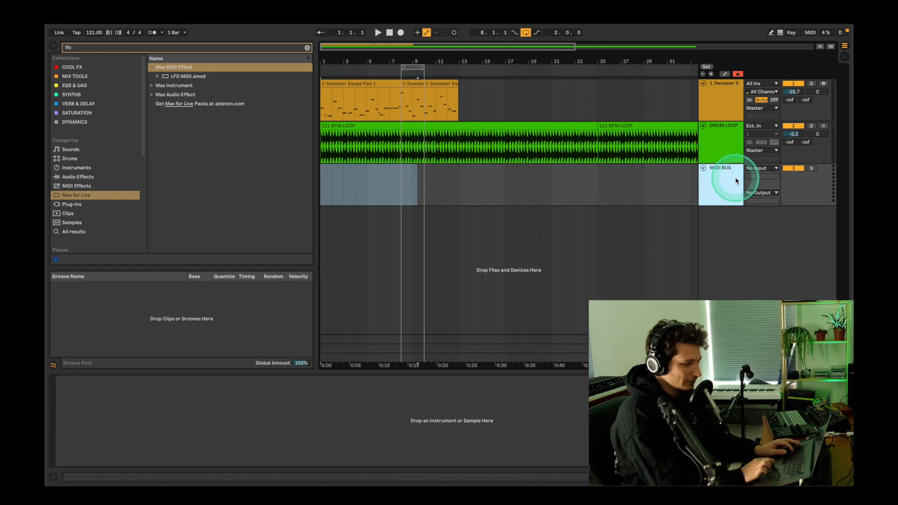
pyautogui.click(757, 169)
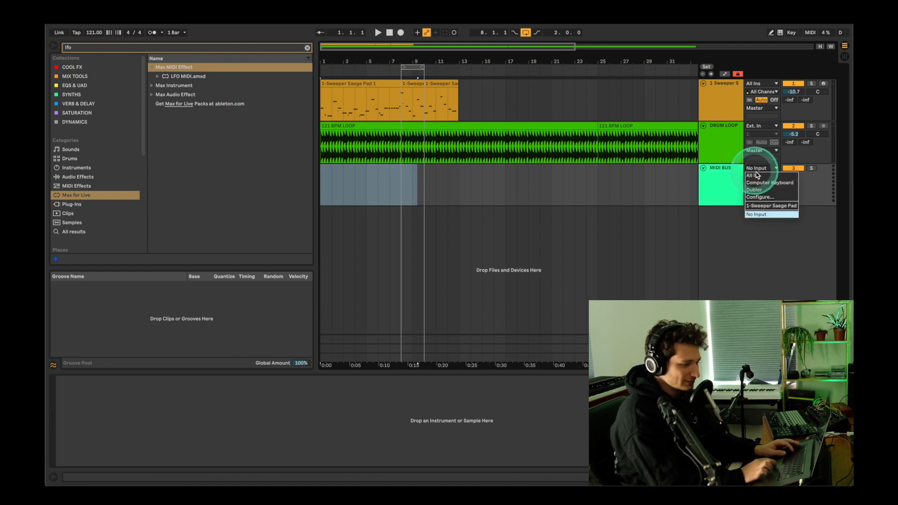
pyautogui.click(764, 206)
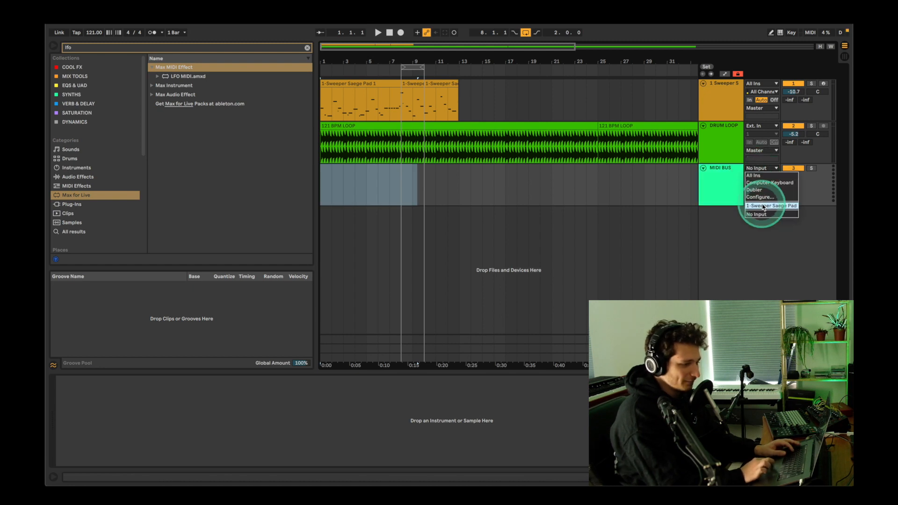
# Step: Arm the MIDI BUS track and record the Sweeper track's modulated chords as MIDI from 1.1.1
pyautogui.click(322, 196)
pyautogui.click(828, 172)
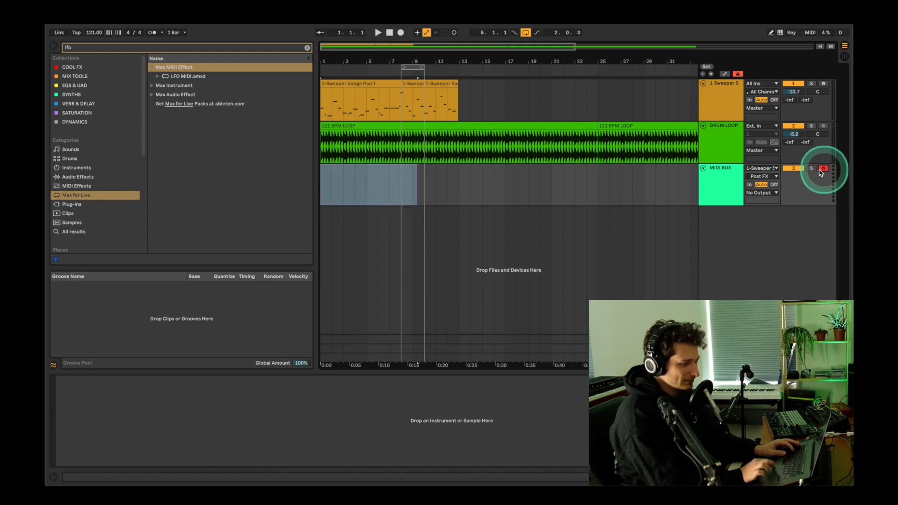
pyautogui.click(323, 193)
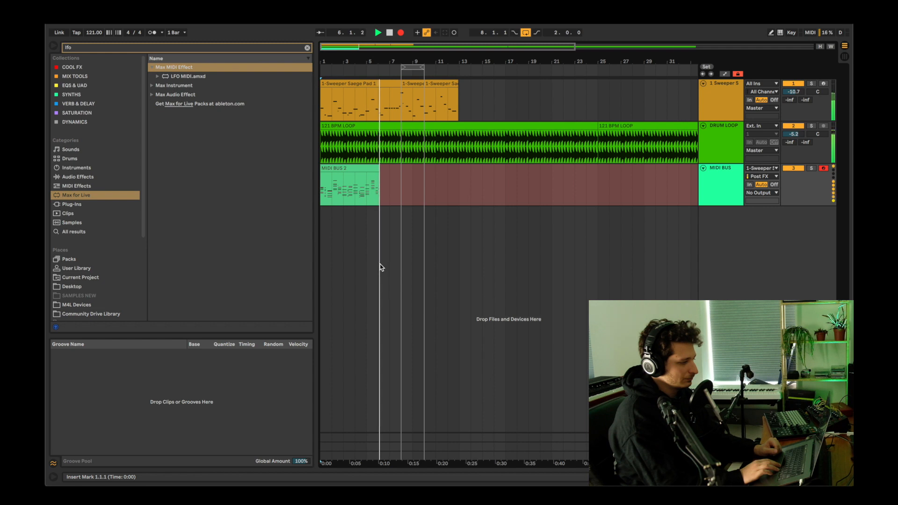
pyautogui.click(520, 171)
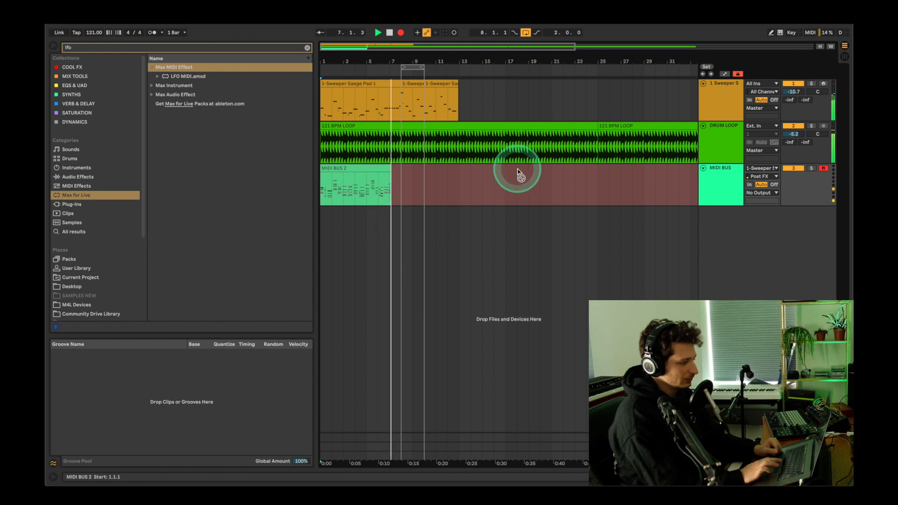